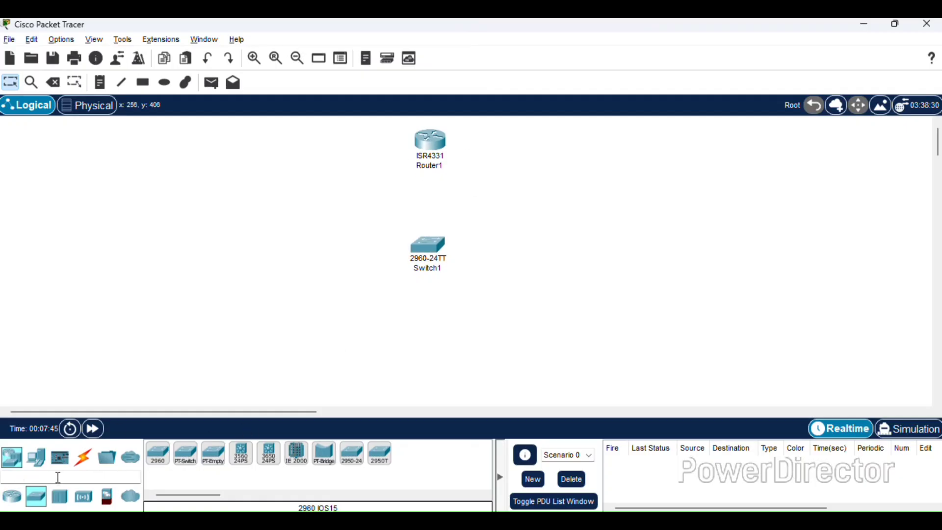
Step: Place two PCs side by side below the switch, spacing them apart to its lower left and lower right
{"action": "left_click", "coordinate": [36, 457]}
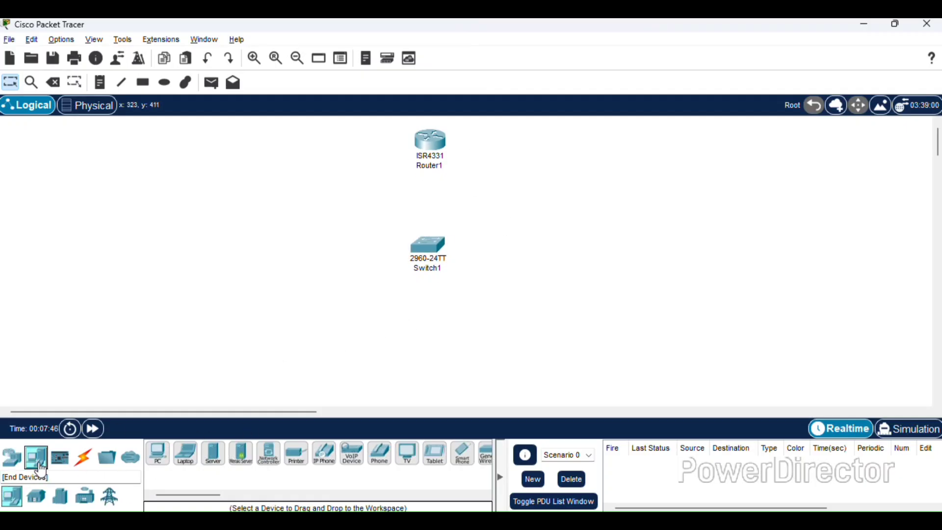
{"action": "left_click", "coordinate": [160, 460]}
{"action": "left_click", "coordinate": [374, 369]}
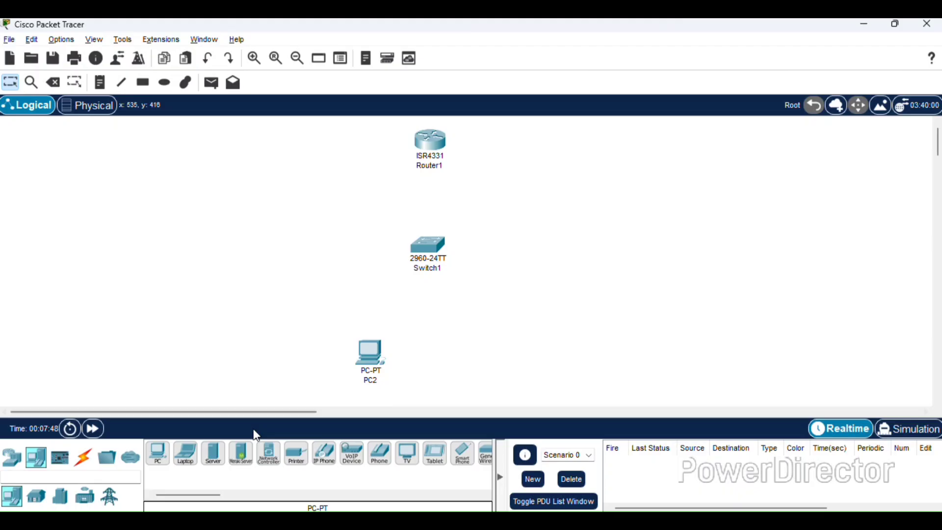
{"action": "left_click", "coordinate": [152, 459]}
{"action": "left_click", "coordinate": [475, 357]}
{"action": "left_click_drag", "start_coordinate": [478, 362], "coordinate": [502, 366]}
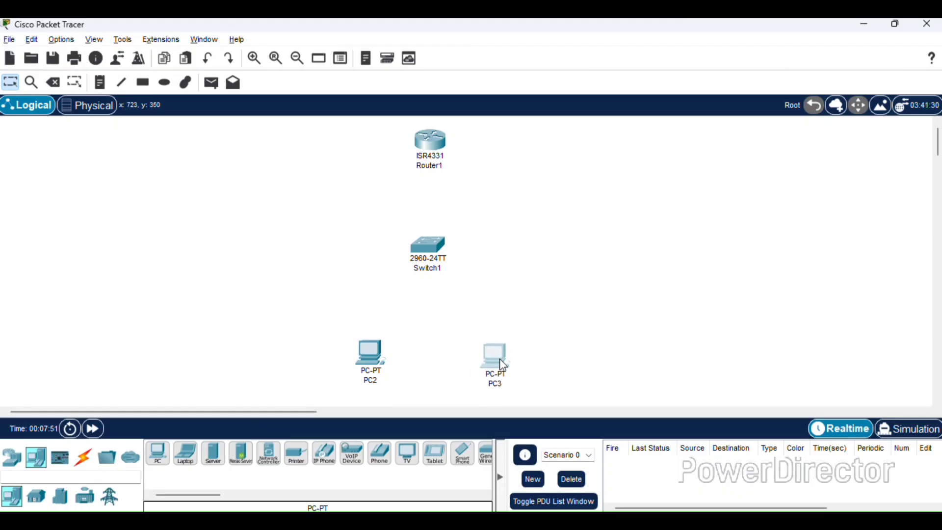
{"action": "left_click_drag", "start_coordinate": [368, 357], "coordinate": [349, 356]}
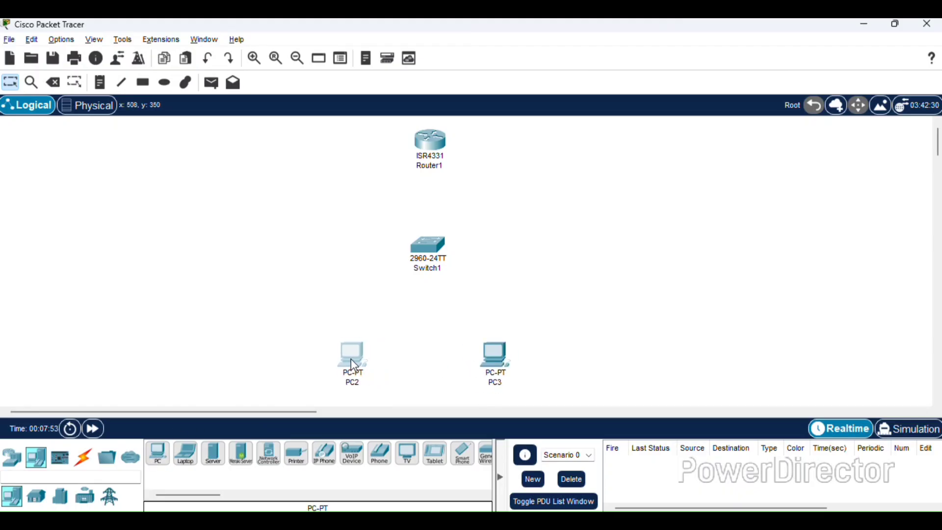
Step: Connect the router's GigabitEthernet0/0/0 port to the switch's FastEthernet0/1 port with a copper straight-through cable
{"action": "left_click", "coordinate": [84, 458]}
{"action": "left_click", "coordinate": [212, 453]}
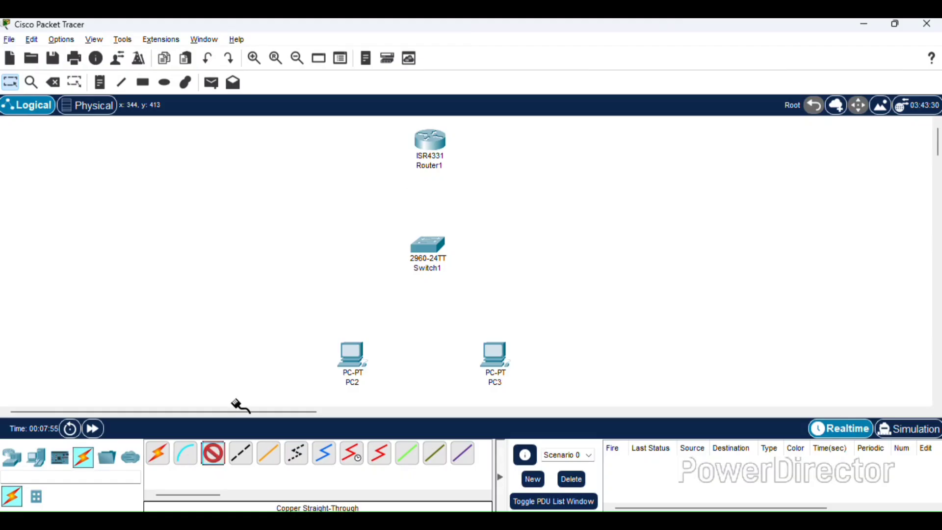
{"action": "left_click", "coordinate": [431, 146]}
{"action": "left_click", "coordinate": [472, 200]}
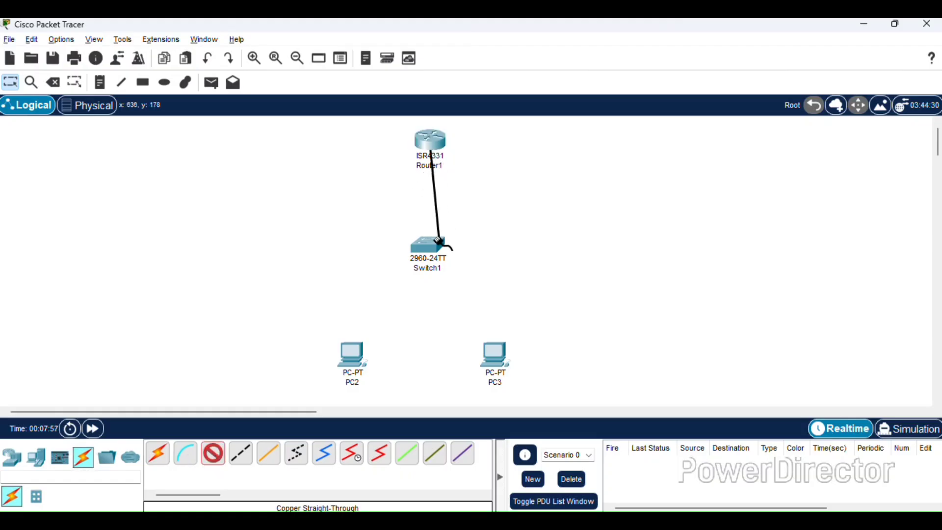
{"action": "left_click", "coordinate": [427, 246]}
{"action": "left_click", "coordinate": [496, 45]}
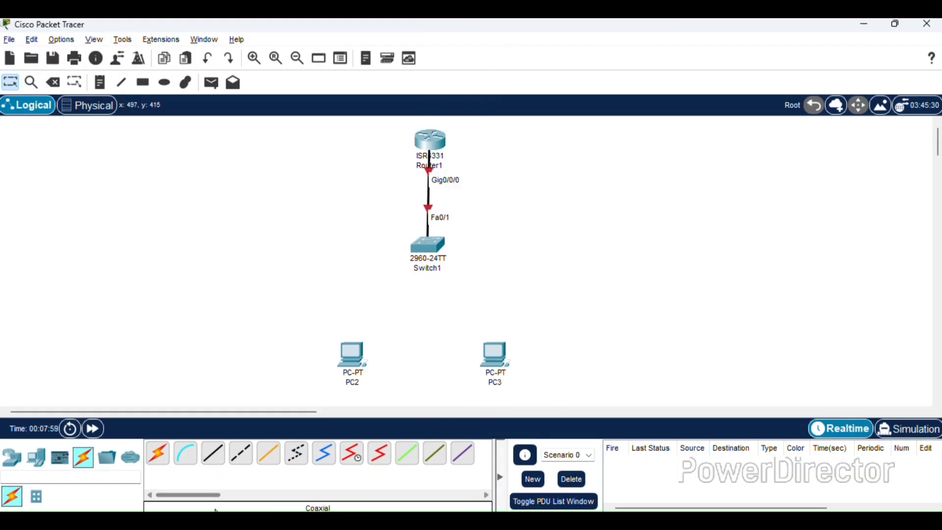
Step: Connect the switch's FastEthernet0/2 port to PC2's FastEthernet0 port with a copper straight-through cable
{"action": "left_click", "coordinate": [212, 453]}
{"action": "left_click", "coordinate": [428, 256]}
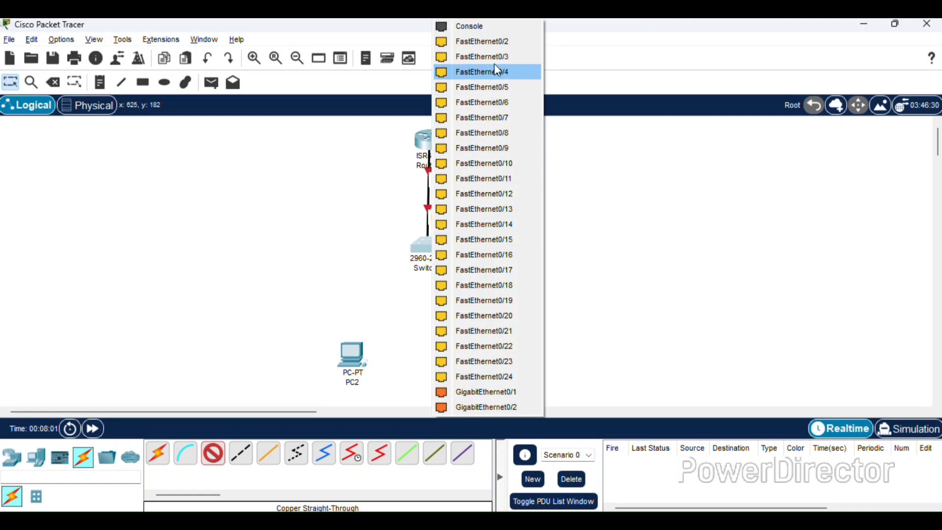
{"action": "left_click", "coordinate": [495, 45]}
{"action": "left_click", "coordinate": [349, 358]}
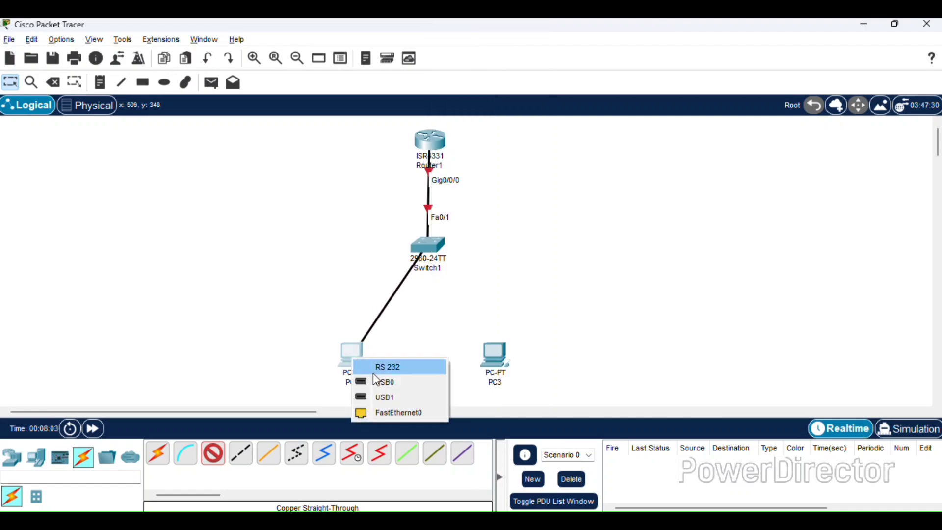
{"action": "left_click", "coordinate": [388, 412]}
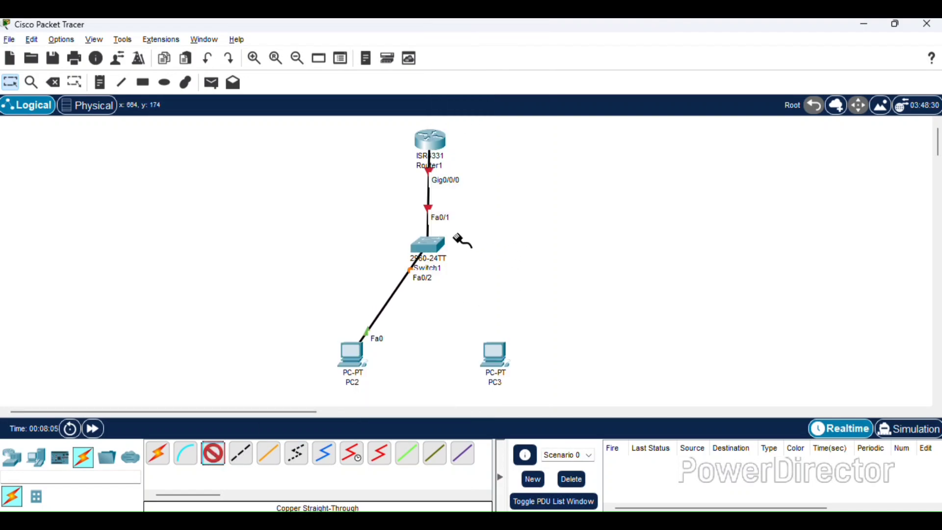
Step: Connect the switch's FastEthernet0/3 port to PC3's FastEthernet0 port with a copper straight-through cable
{"action": "left_click", "coordinate": [434, 245]}
{"action": "left_click", "coordinate": [508, 41]}
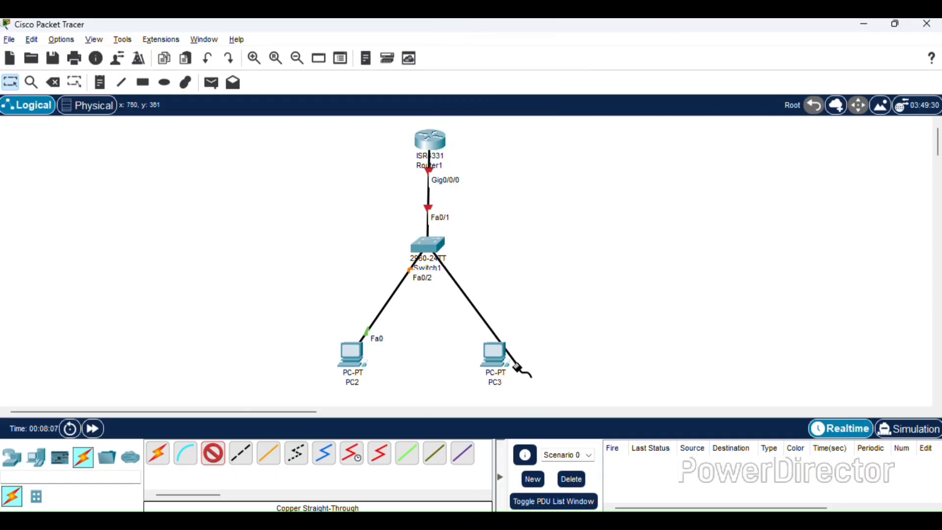
{"action": "left_click", "coordinate": [511, 364]}
{"action": "left_click", "coordinate": [529, 410]}
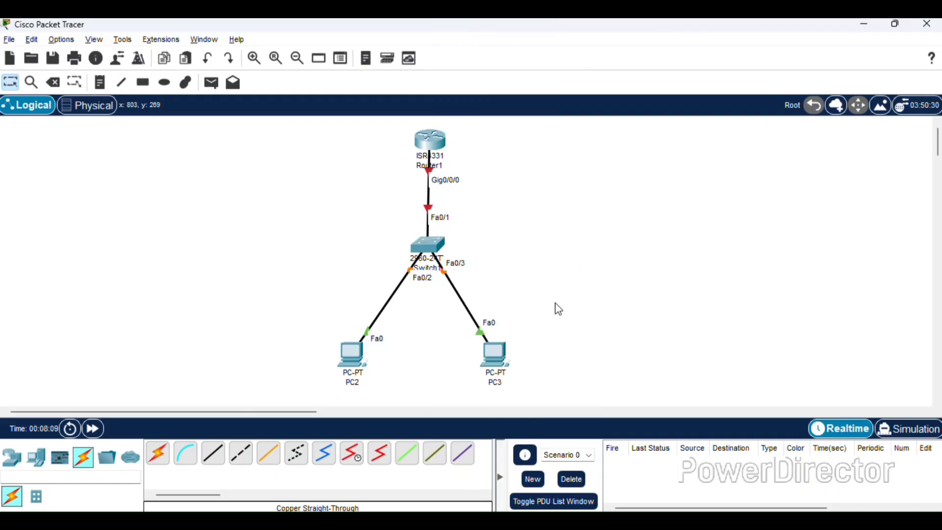
Step: Switch to Notepad and write "Today we will ping the nodes to the router with static ip addresses." and below it "Just follow the video."
{"action": "key", "text": "alt+Tab"}
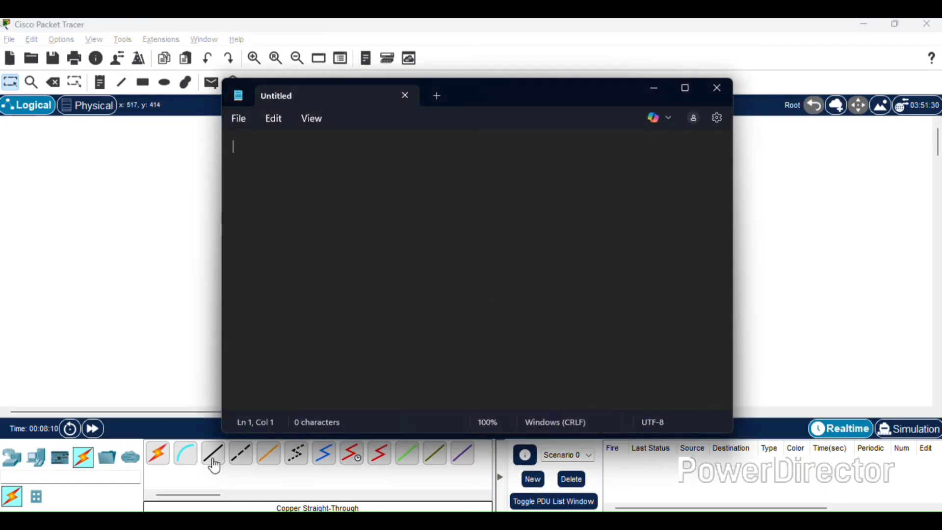
{"action": "type", "text": "Today we will"}
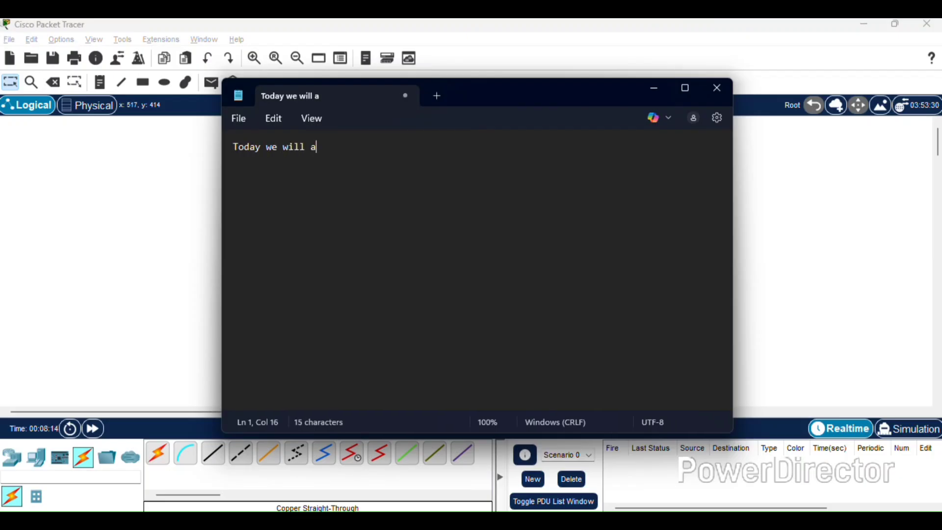
{"action": "type", "text": " a"}
{"action": "key", "text": "BackSpace"}
{"action": "type", "text": "ping the nod"}
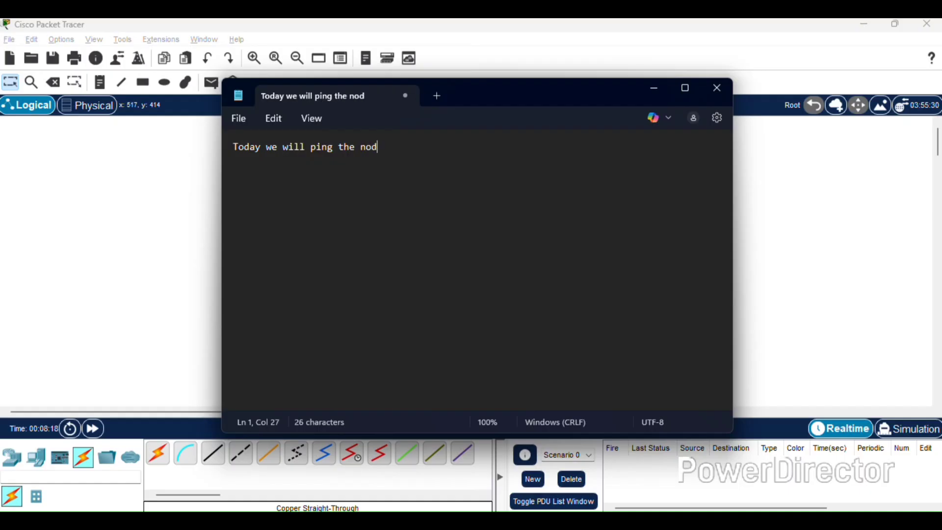
{"action": "type", "text": "es to the "}
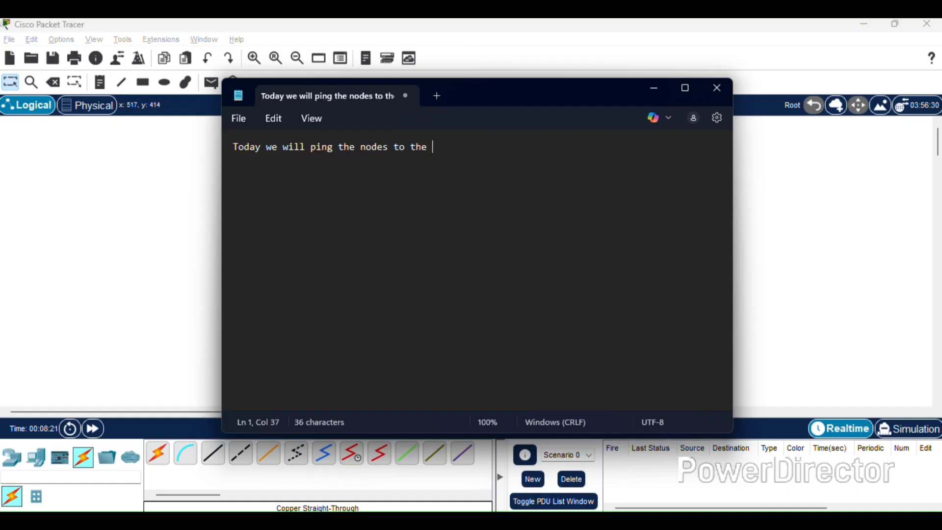
{"action": "type", "text": "router with static i"}
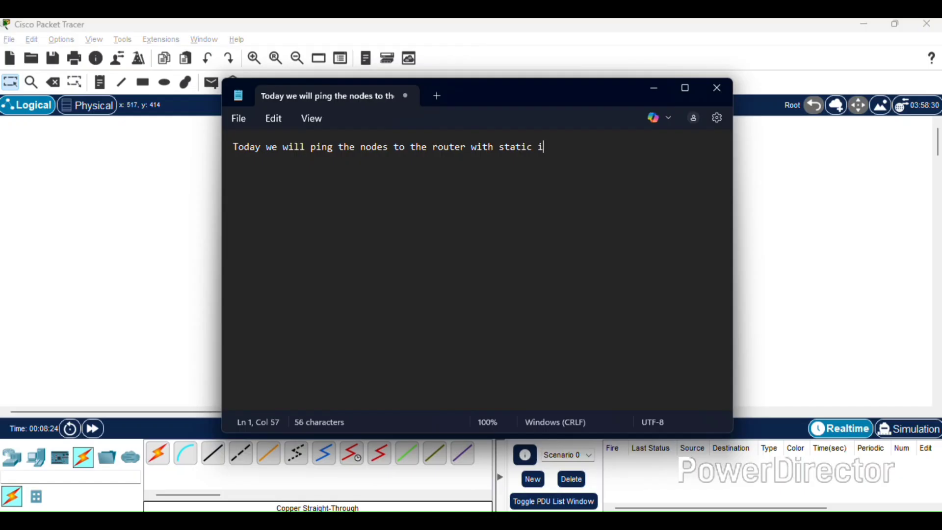
{"action": "type", "text": "p addresses."}
{"action": "key", "text": "Return"}
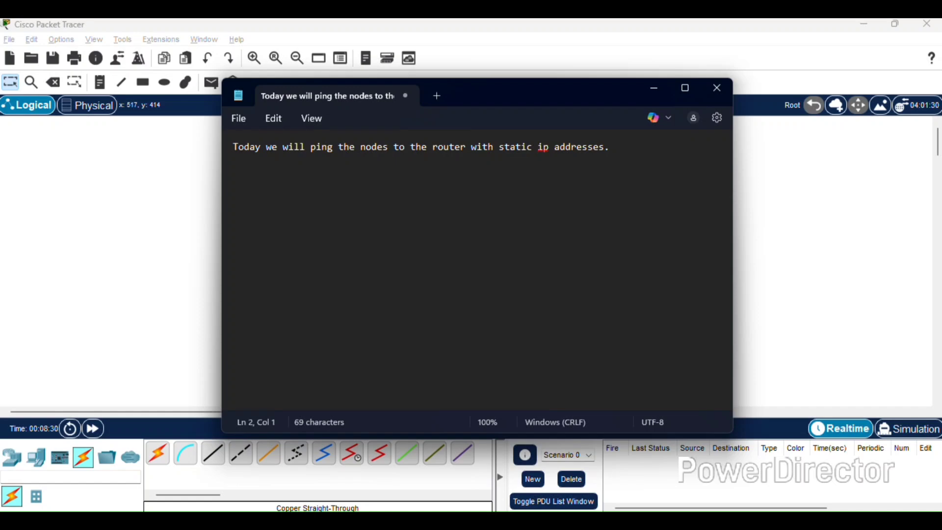
{"action": "type", "text": "Just follow t"}
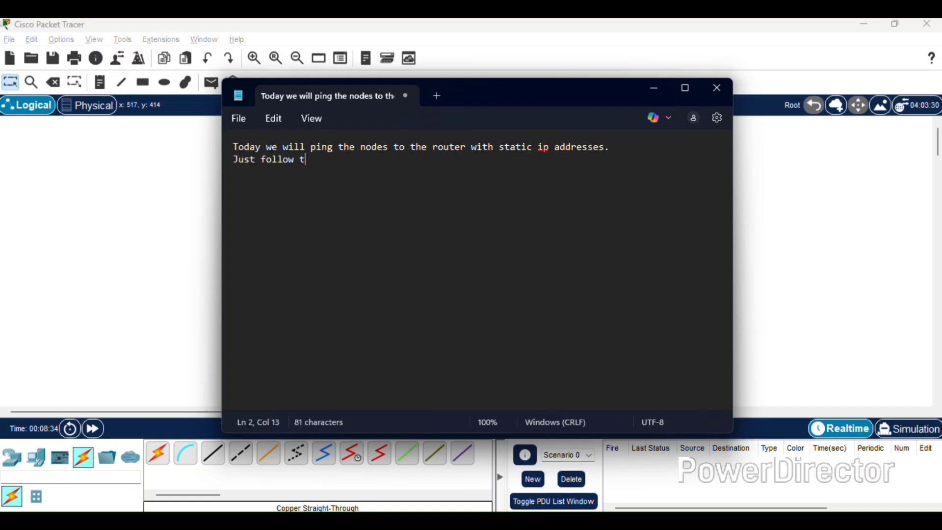
{"action": "type", "text": "he video."}
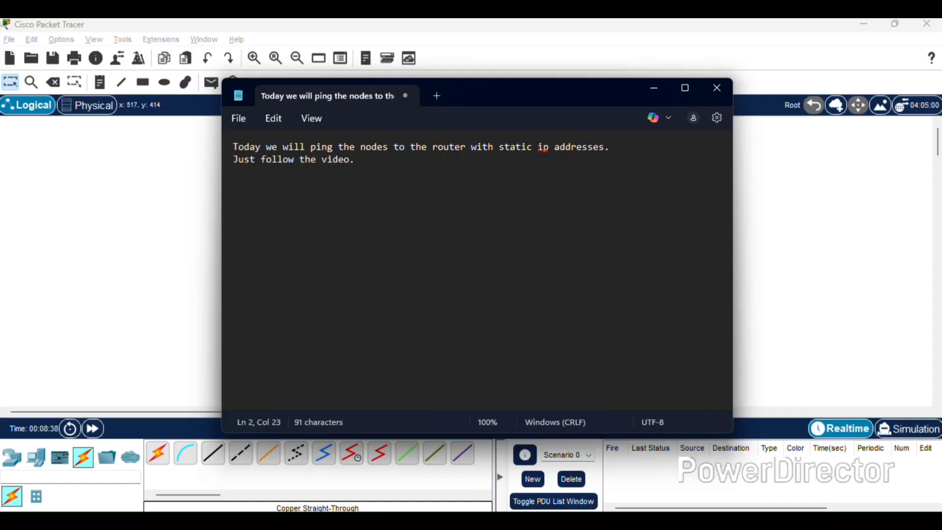
Step: Return to Packet Tracer and give PC2 the static IPv4 address 192.168.1.51 with subnet mask 255.255.255.0
{"action": "left_click", "coordinate": [781, 201]}
{"action": "left_click", "coordinate": [349, 365]}
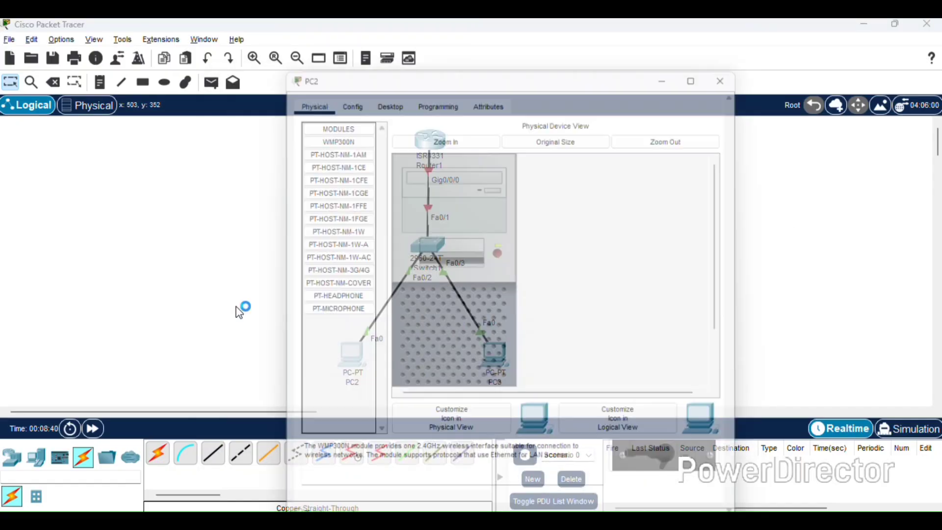
{"action": "left_click", "coordinate": [384, 93]}
{"action": "left_click", "coordinate": [350, 152]}
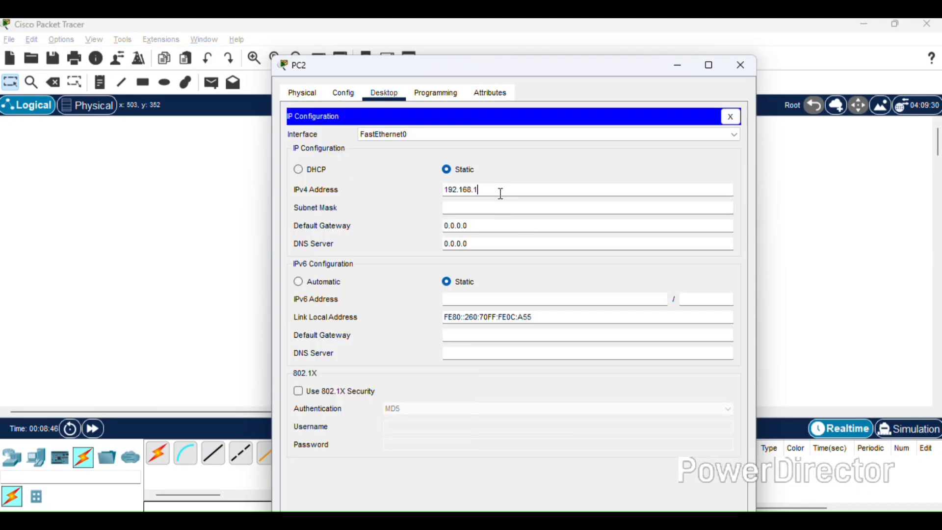
{"action": "type", "text": "192.168.1.51"}
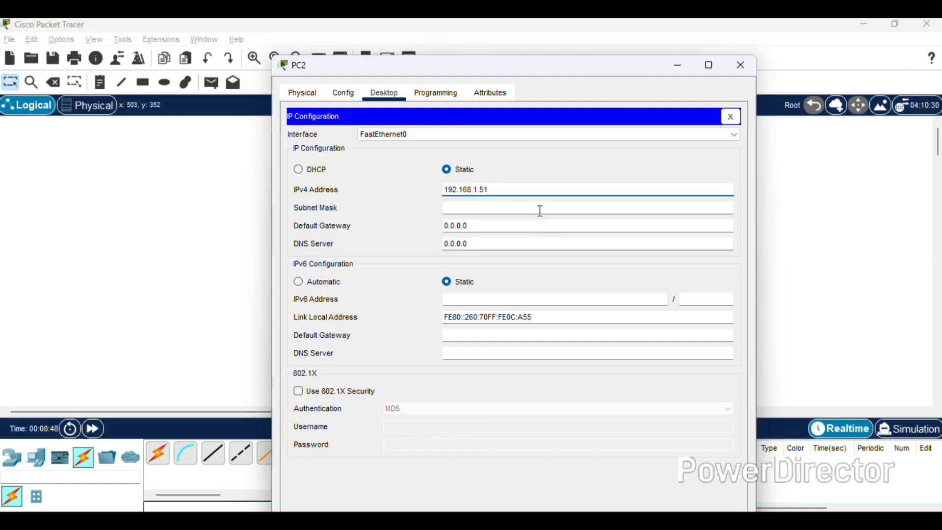
{"action": "left_click", "coordinate": [538, 208]}
Step: Set PC2's IPv4 default gateway to 192.168.1.1 and close its configuration window
{"action": "left_click_drag", "start_coordinate": [497, 224], "coordinate": [359, 223]}
{"action": "key", "text": "BackSpace"}
{"action": "type", "text": "19"}
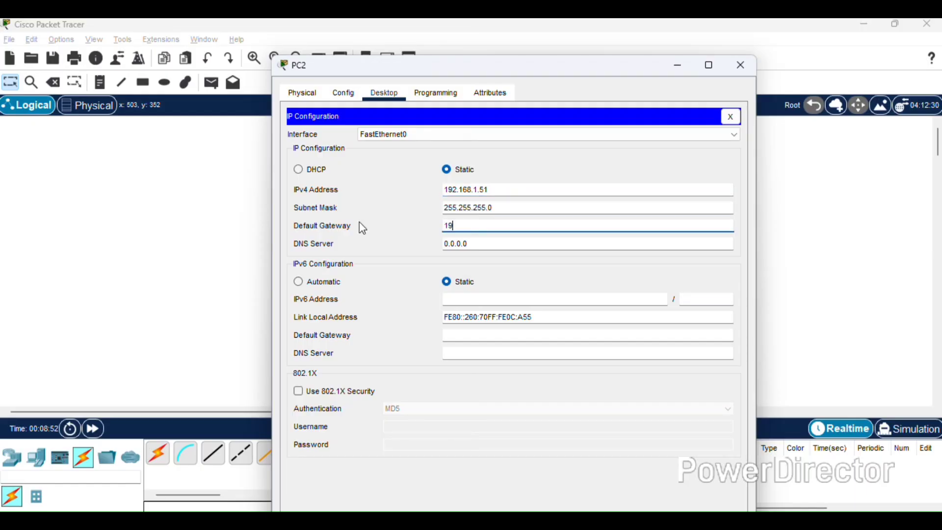
{"action": "type", "text": "2.168.1.1"}
{"action": "left_click_drag", "start_coordinate": [486, 225], "coordinate": [414, 228]}
{"action": "left_click", "coordinate": [494, 229]}
{"action": "left_click", "coordinate": [730, 116]}
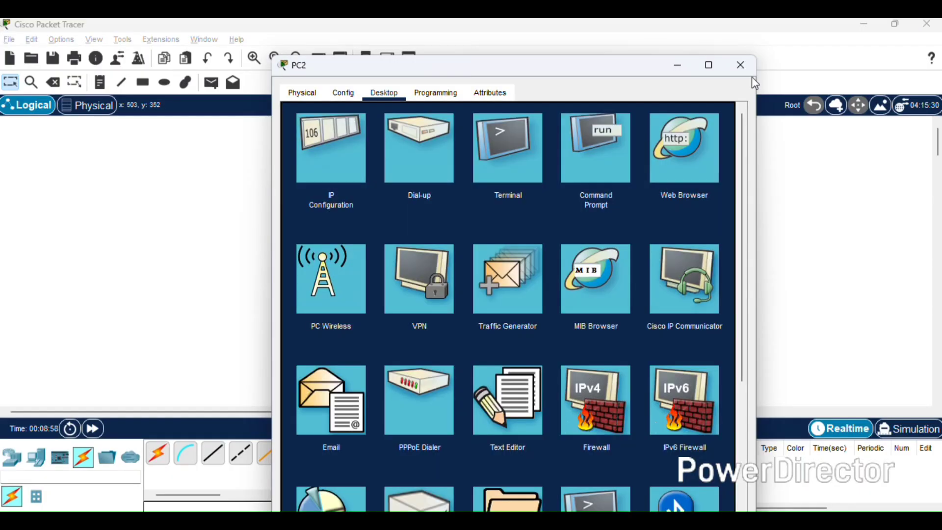
{"action": "left_click", "coordinate": [740, 65]}
Step: Give PC3 the static IPv4 address 192.168.1.52 with subnet mask 255.255.255.0
{"action": "left_click", "coordinate": [501, 355]}
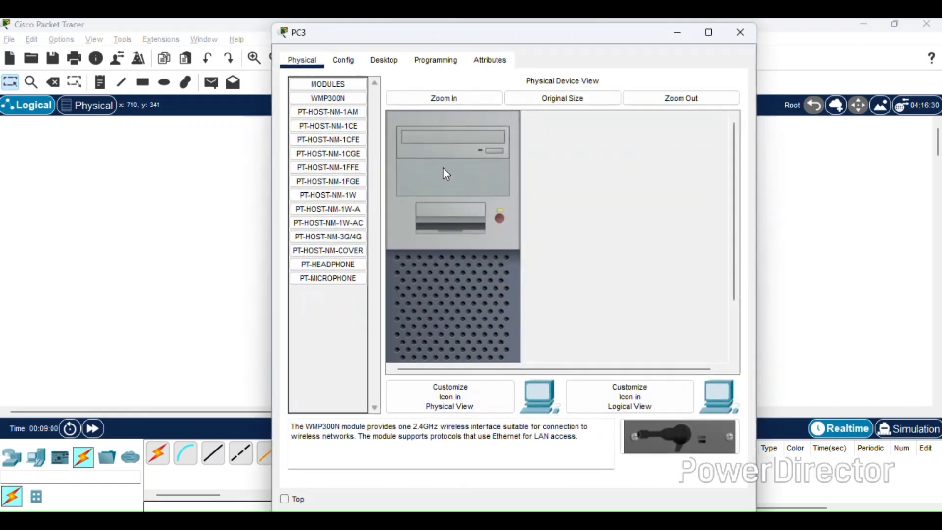
{"action": "left_click", "coordinate": [374, 61]}
{"action": "left_click", "coordinate": [331, 139]}
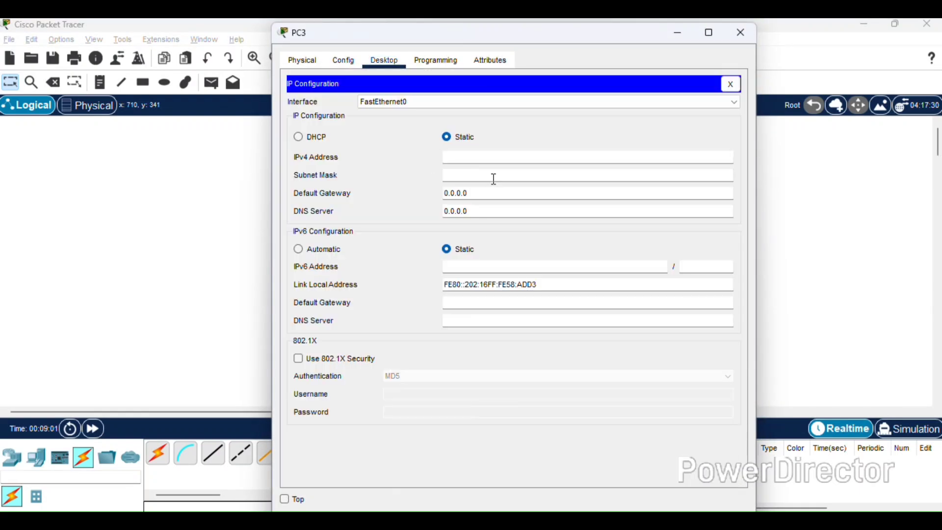
{"action": "left_click", "coordinate": [485, 161]}
{"action": "type", "text": "192.168.1.52"}
{"action": "key", "text": "Tab"}
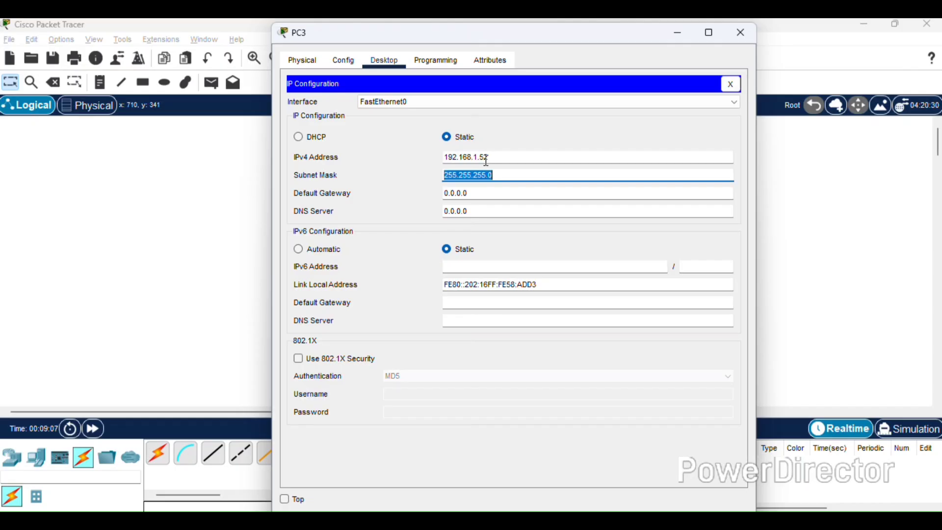
Step: Set PC3's IPv4 default gateway to 192.168.1.1 and close its configuration window
{"action": "left_click", "coordinate": [582, 193]}
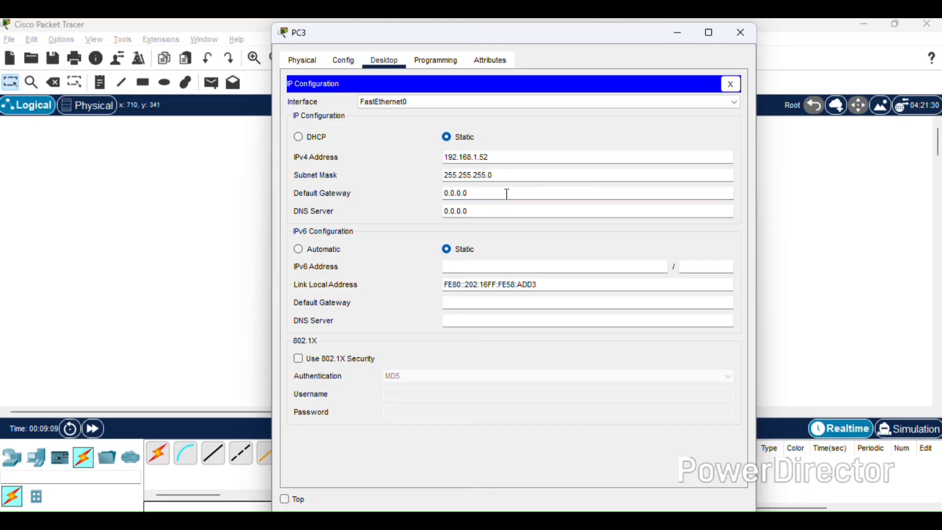
{"action": "left_click_drag", "start_coordinate": [507, 193], "coordinate": [402, 195]}
{"action": "type", "text": "192"}
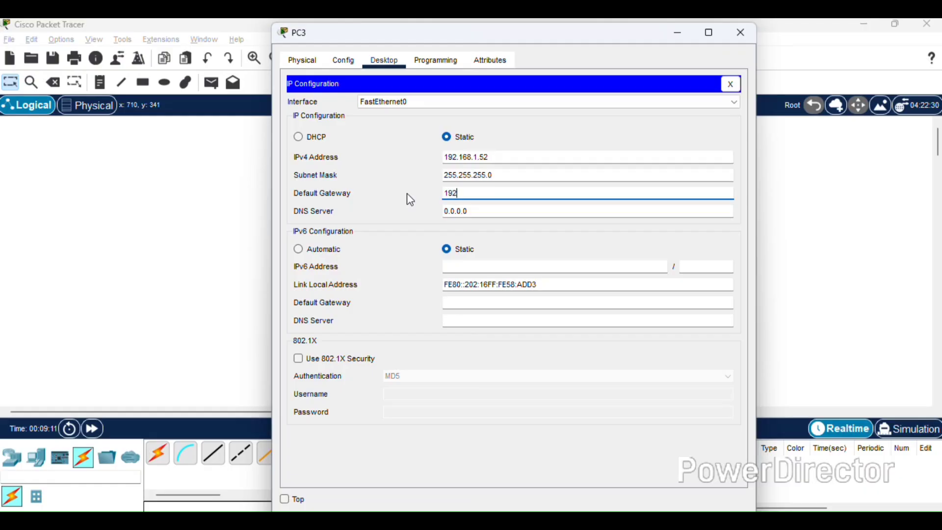
{"action": "type", "text": ".168.1.1"}
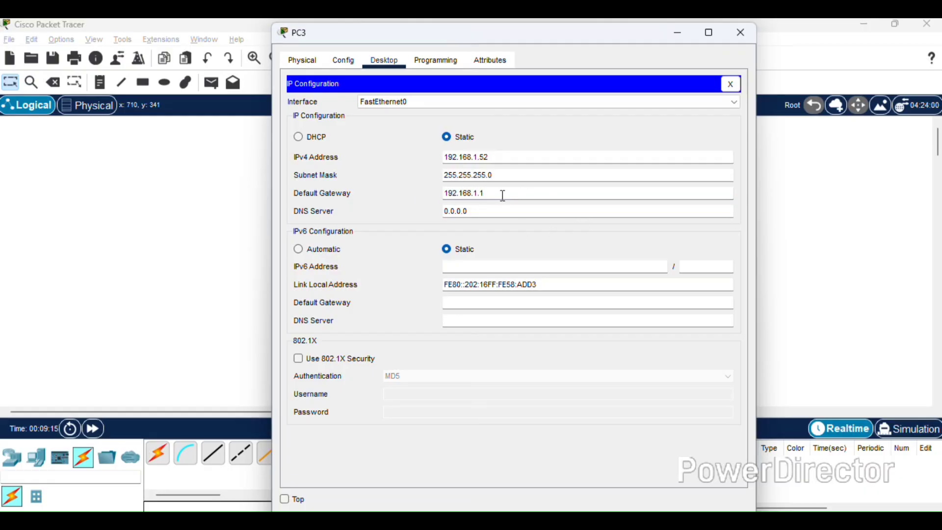
{"action": "left_click_drag", "start_coordinate": [501, 195], "coordinate": [410, 195]}
{"action": "left_click", "coordinate": [507, 196]}
{"action": "left_click", "coordinate": [729, 86]}
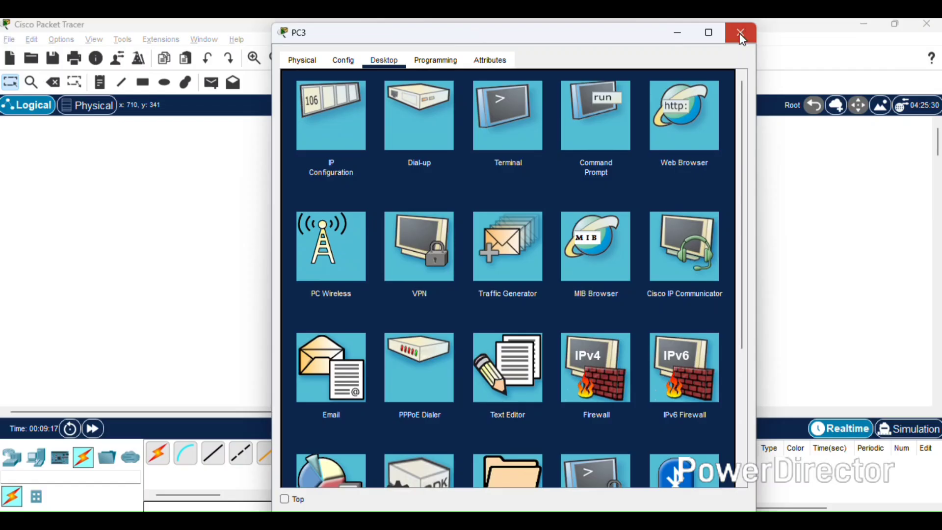
{"action": "left_click", "coordinate": [741, 32]}
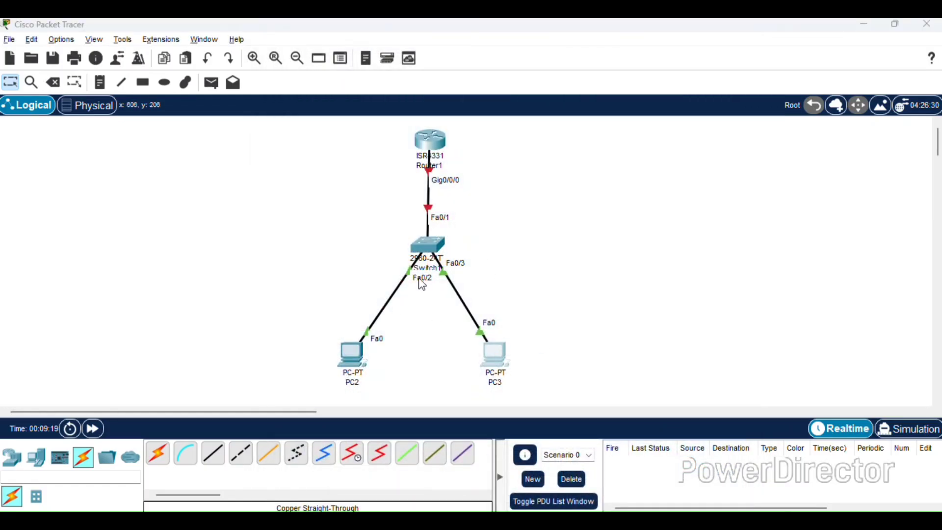
Step: Switch to Notepad, add the line "The gateway must be the ip address of the router, take note on that." and return to Packet Tracer
{"action": "key", "text": "alt+Tab"}
{"action": "key", "text": "Return"}
{"action": "key", "text": "Return"}
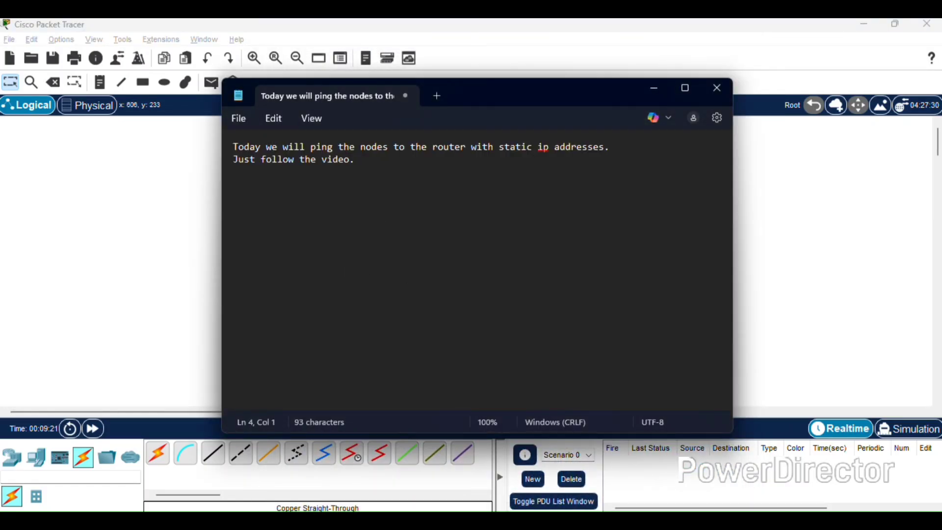
{"action": "type", "text": "The gate"}
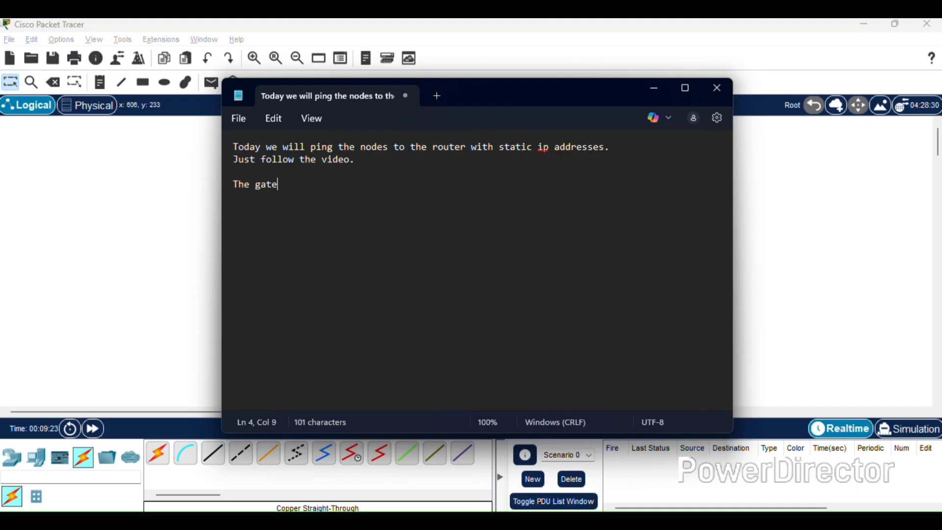
{"action": "type", "text": "way must be the"}
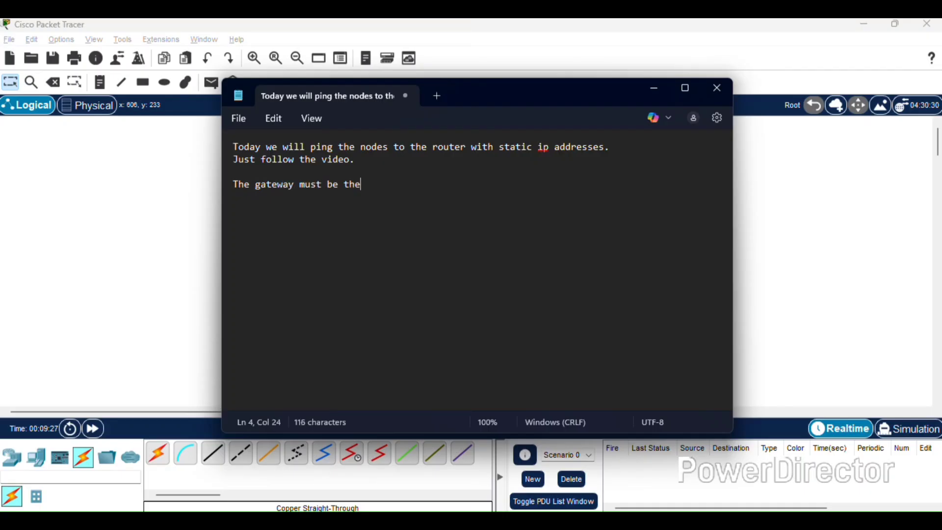
{"action": "type", "text": " ip address"}
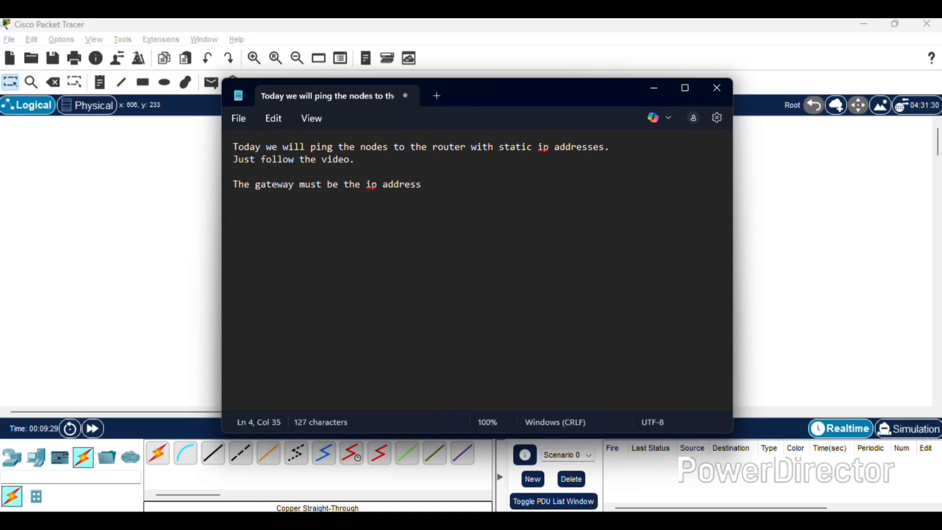
{"action": "type", "text": " of the router, take "}
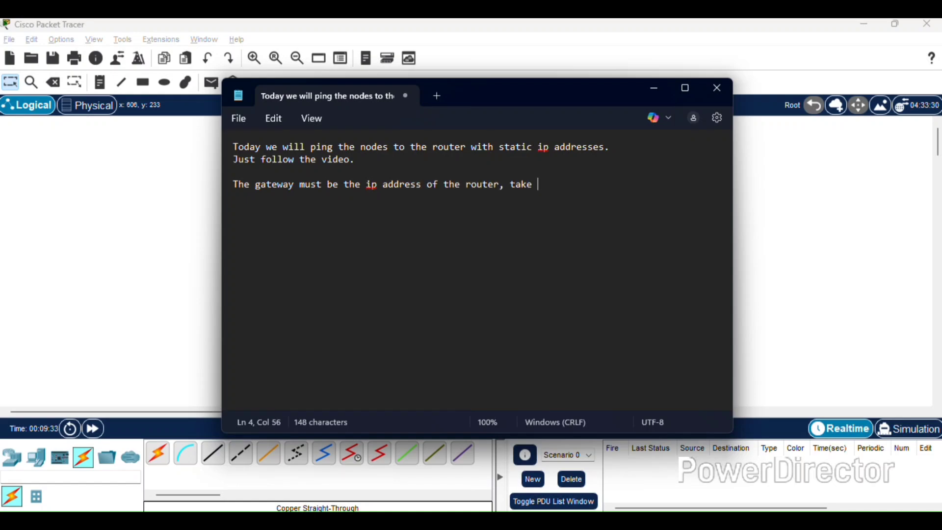
{"action": "type", "text": "oote on that."}
{"action": "key", "text": "alt+Tab"}
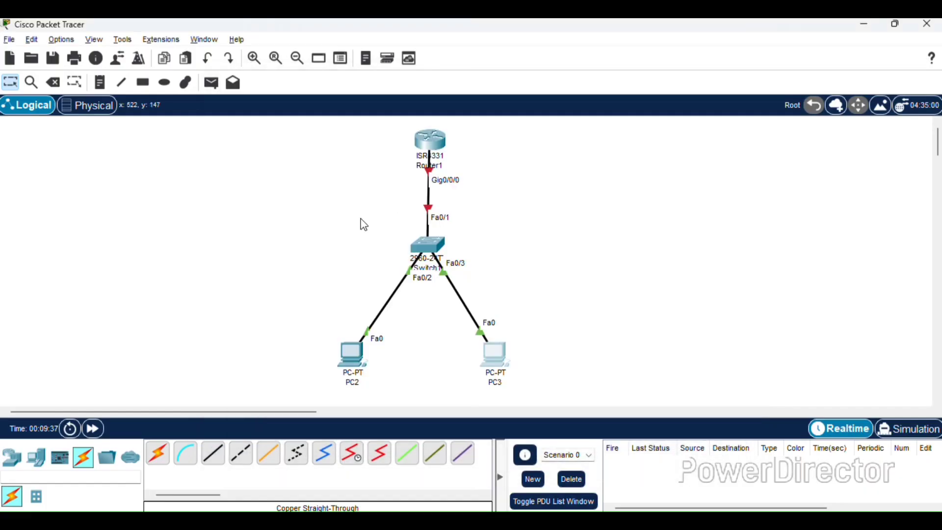
{"action": "key", "text": "alt+Tab"}
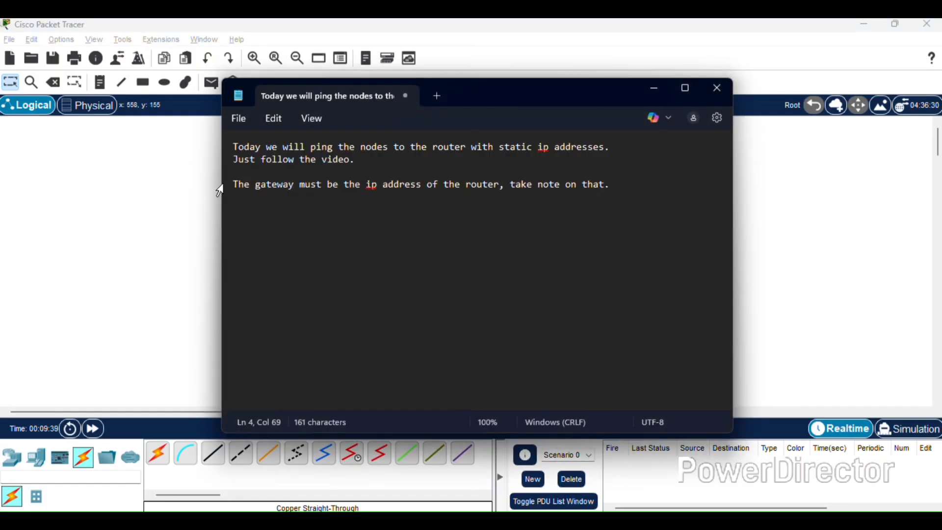
{"action": "key", "text": "alt+Tab"}
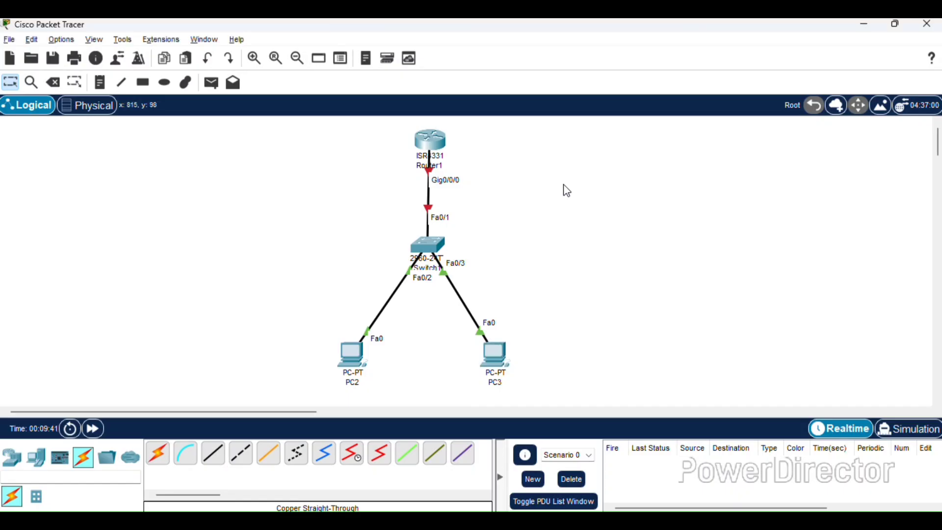
Step: Open Router1's command line interface and start the console session at the Router> prompt
{"action": "left_click", "coordinate": [436, 143]}
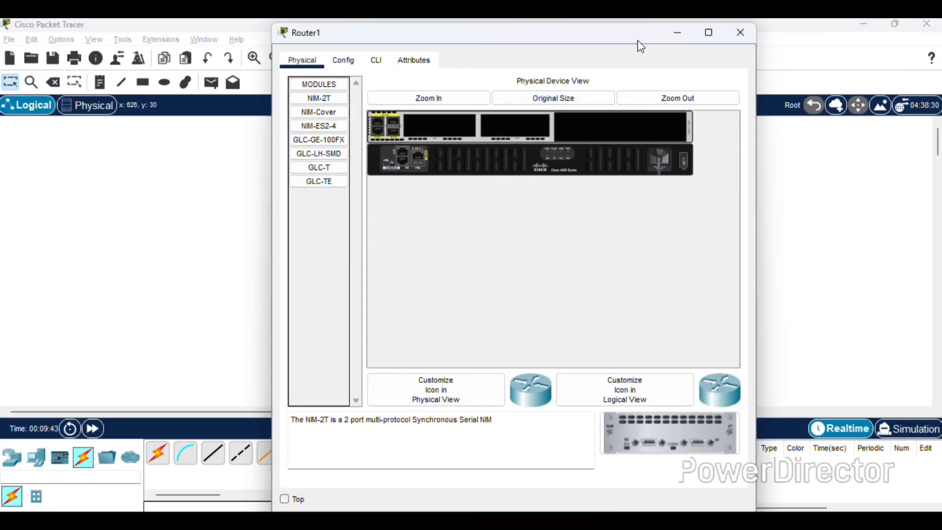
{"action": "left_click_drag", "start_coordinate": [640, 44], "coordinate": [819, 88]}
{"action": "left_click", "coordinate": [529, 111]}
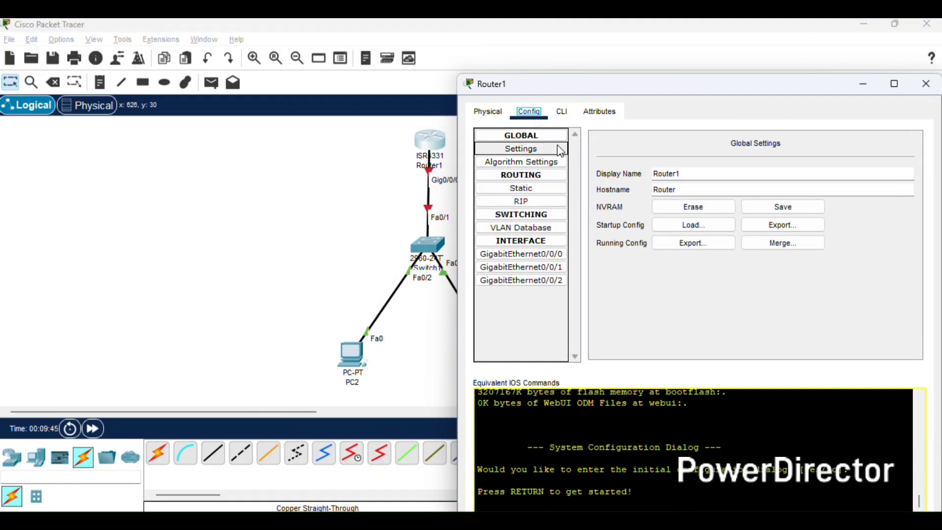
{"action": "left_click", "coordinate": [562, 112]}
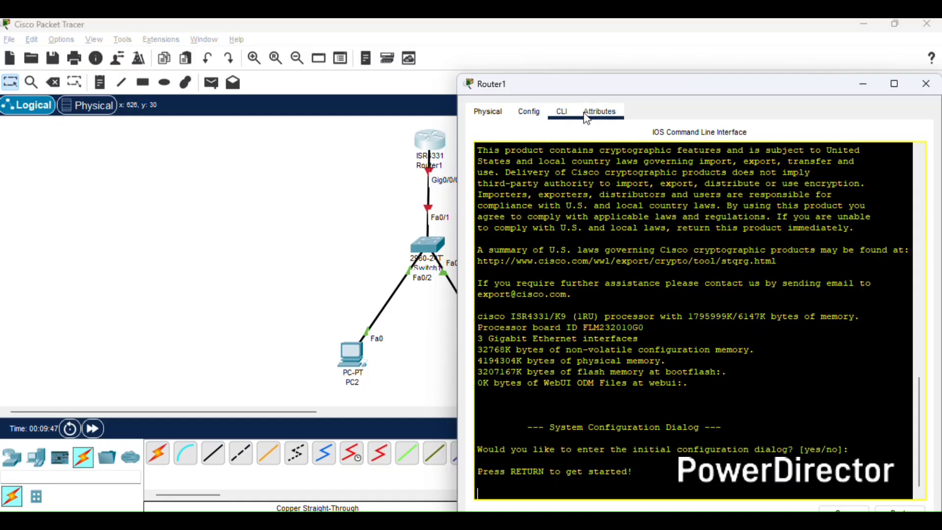
{"action": "left_click_drag", "start_coordinate": [768, 89], "coordinate": [335, 73]}
{"action": "key", "text": "Return"}
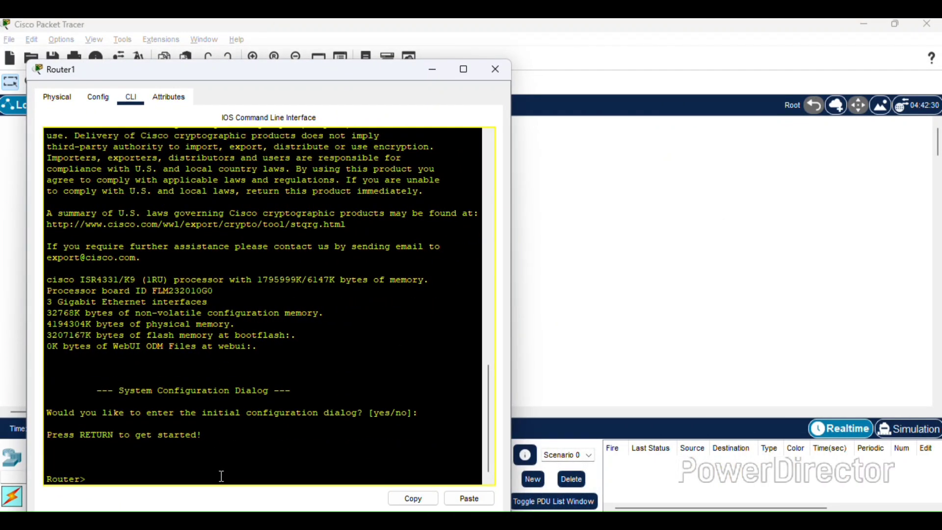
{"action": "key", "text": "Return"}
{"action": "key", "text": "Return"}
Step: Enter privileged mode on Router1 with enable, and global configuration mode with conf t
{"action": "type", "text": "ena"}
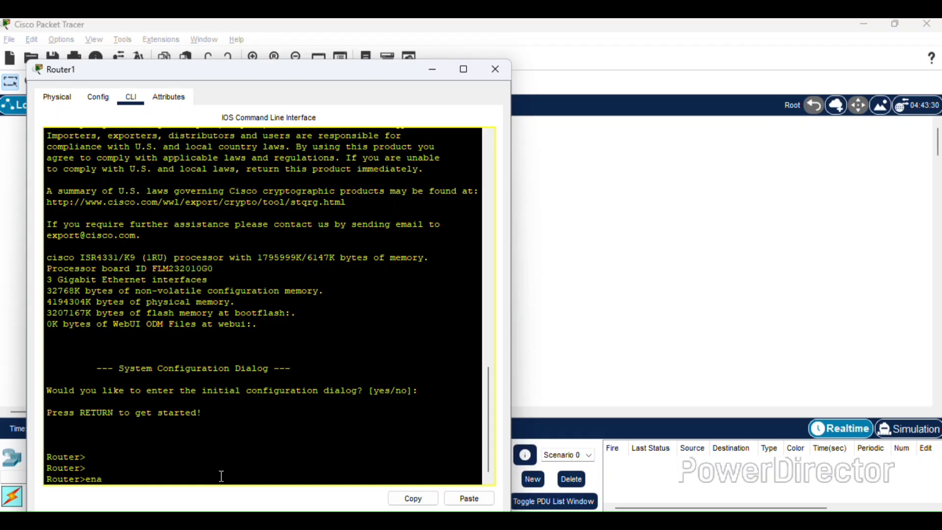
{"action": "key", "text": "Tab"}
{"action": "key", "text": "Return"}
{"action": "key", "text": "Return"}
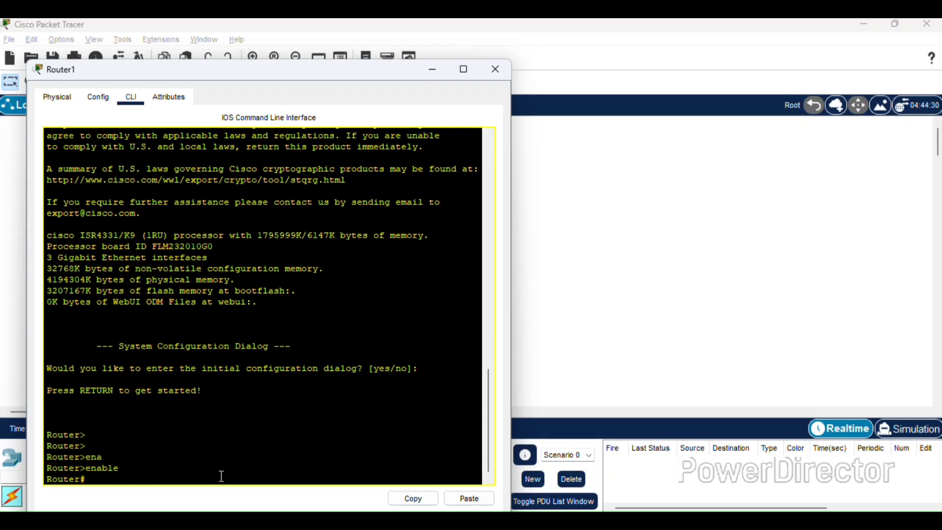
{"action": "type", "text": "con"}
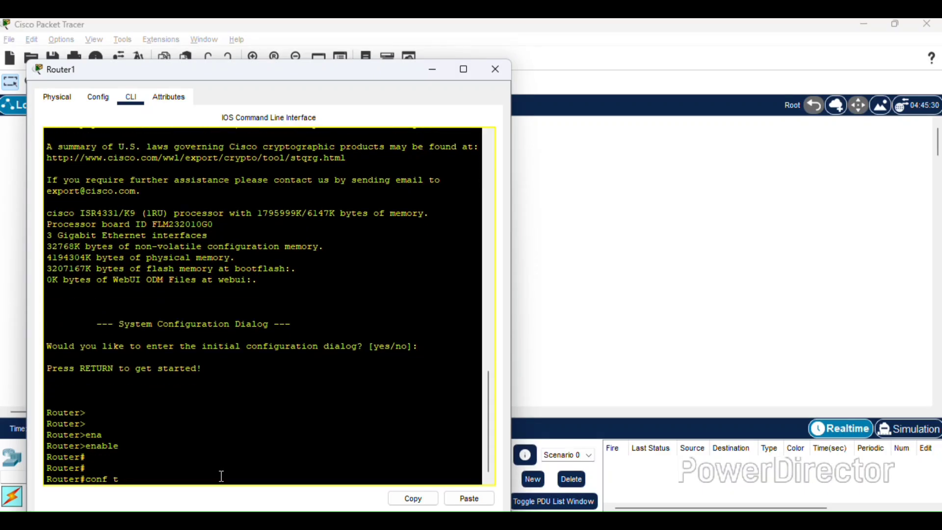
{"action": "type", "text": "f t"}
{"action": "key", "text": "Return"}
{"action": "key", "text": "Return"}
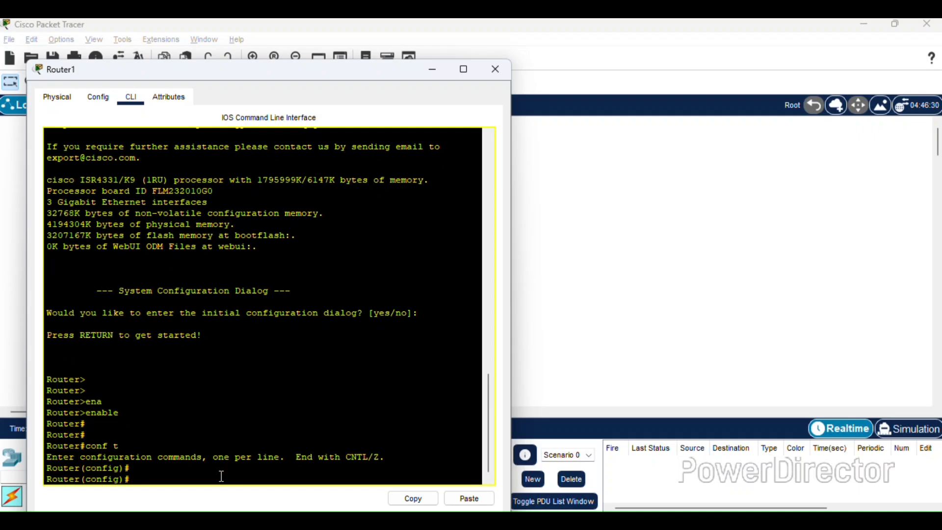
Step: Select the whole topology and shift it towards the left edge of the workspace, clear of the router's window
{"action": "left_click_drag", "start_coordinate": [291, 69], "coordinate": [743, 78]}
{"action": "left_click", "coordinate": [738, 63]}
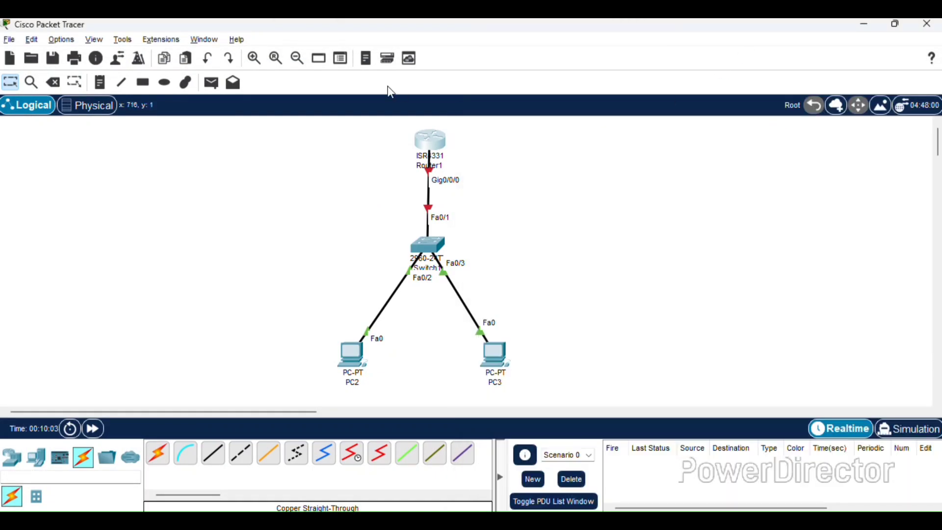
{"action": "left_click_drag", "start_coordinate": [324, 136], "coordinate": [604, 400]}
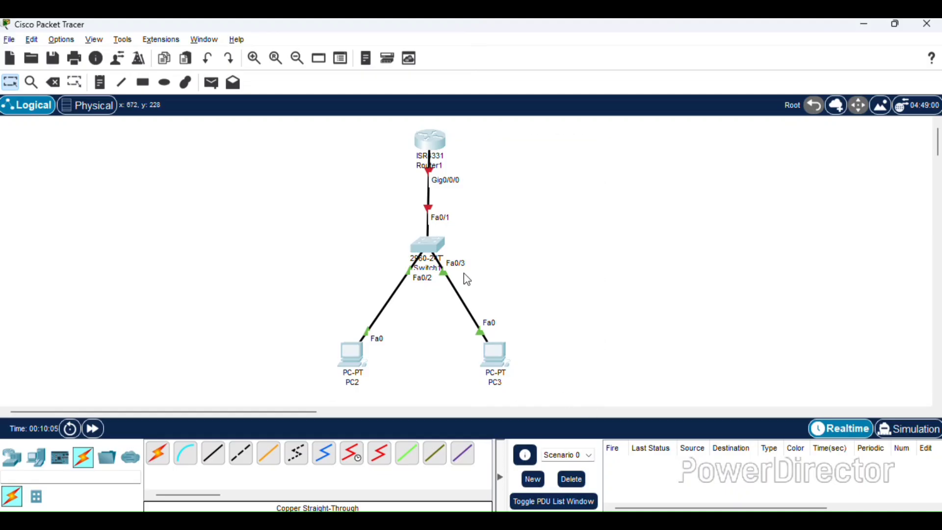
{"action": "left_click_drag", "start_coordinate": [433, 251], "coordinate": [154, 251]}
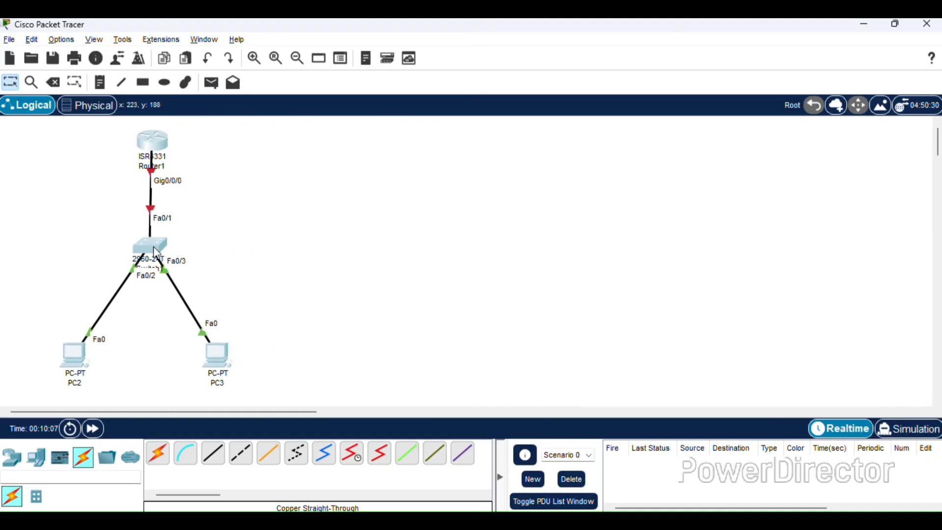
Step: Return to Router1's command line and give interface g0/0/0 the IP address 192.168.1.1 with mask 255.255.255.0
{"action": "key", "text": "alt+Tab"}
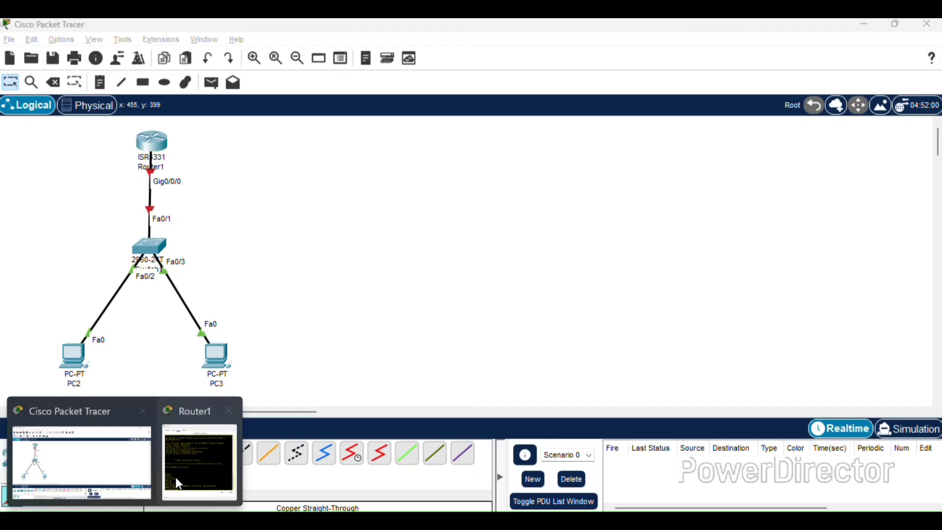
{"action": "left_click", "coordinate": [209, 470]}
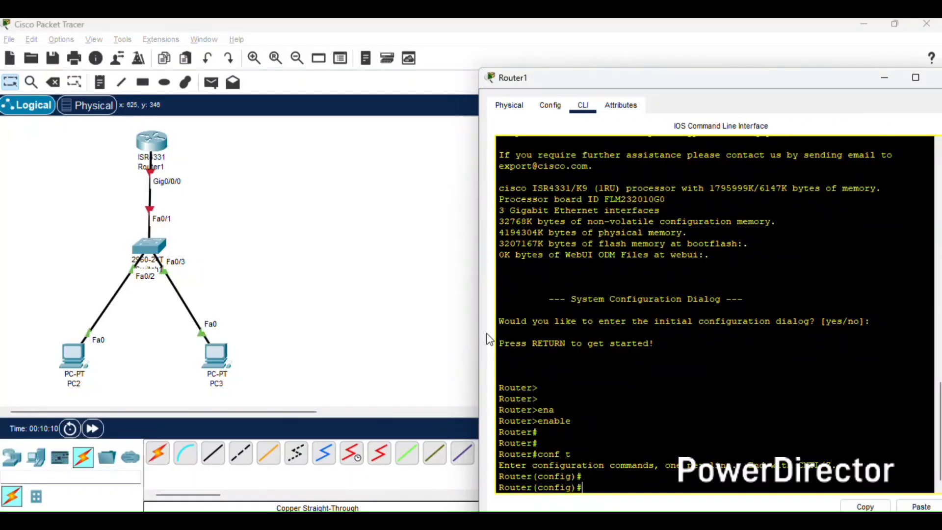
{"action": "left_click_drag", "start_coordinate": [711, 89], "coordinate": [586, 78]}
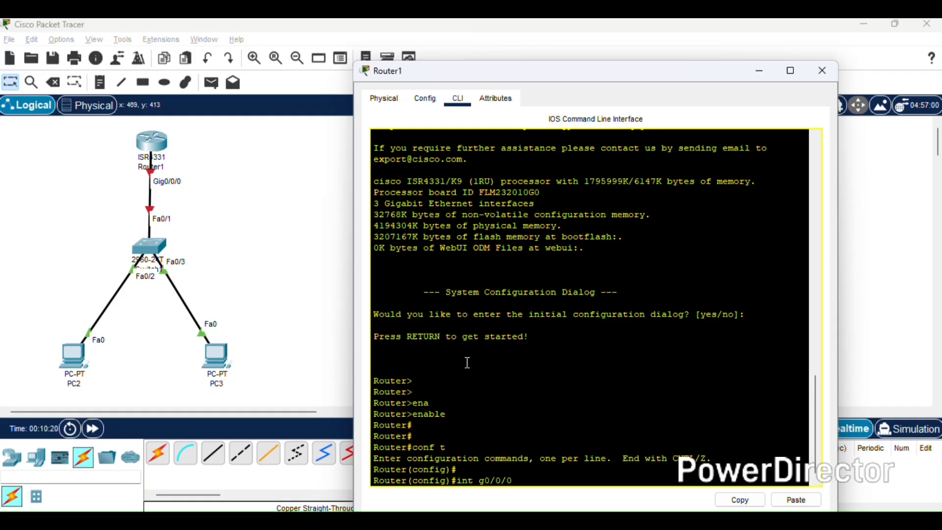
{"action": "key", "text": "Return"}
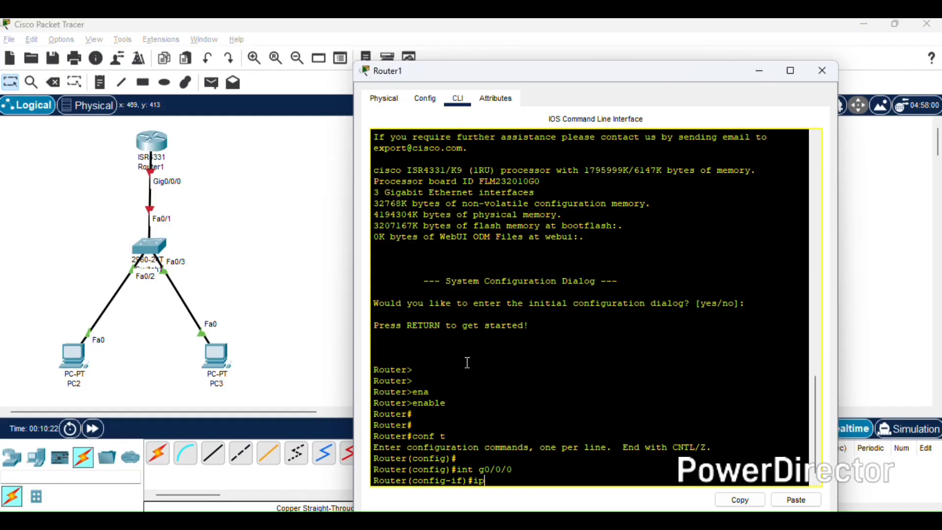
{"action": "type", "text": "ip add"}
{"action": "key", "text": "Tab"}
{"action": "type", "text": "1"}
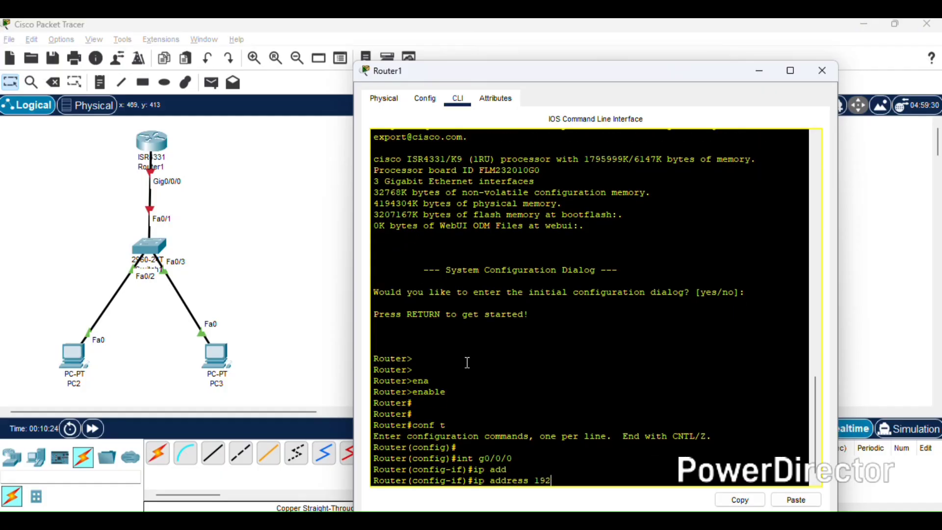
{"action": "type", "text": "92.168.1.1 255.255."}
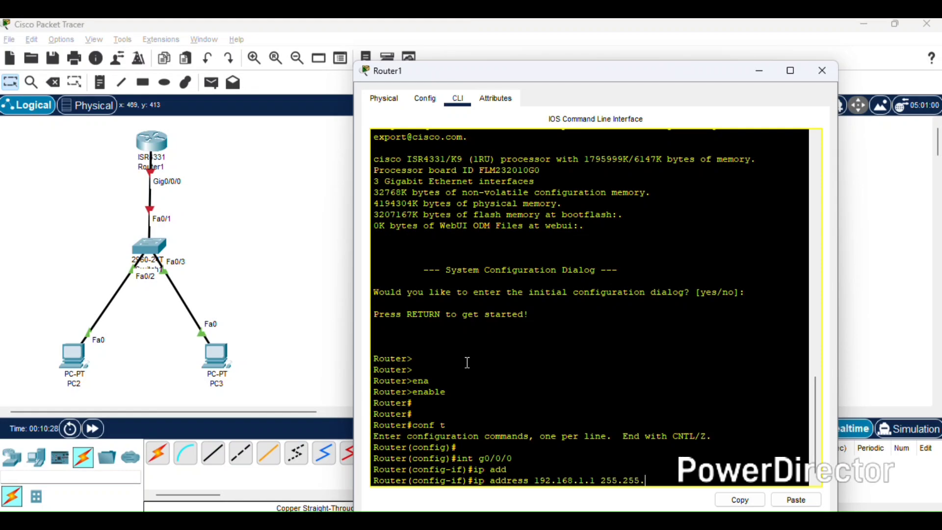
{"action": "type", "text": "255.0"}
{"action": "key", "text": "Return"}
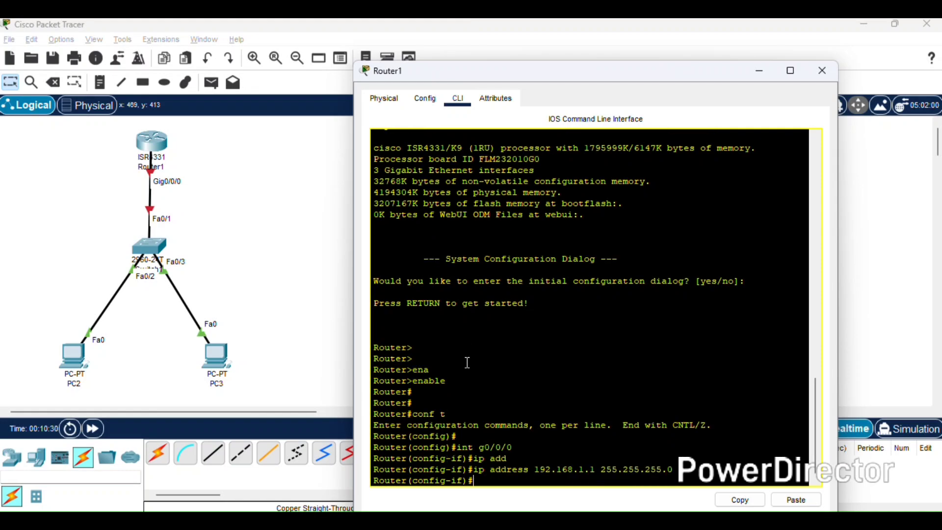
Step: Bring up the router interface with no shutdown and exit to global configuration mode
{"action": "type", "text": "no shut"}
{"action": "key", "text": "Tab"}
{"action": "key", "text": "Return"}
{"action": "type", "text": "e"}
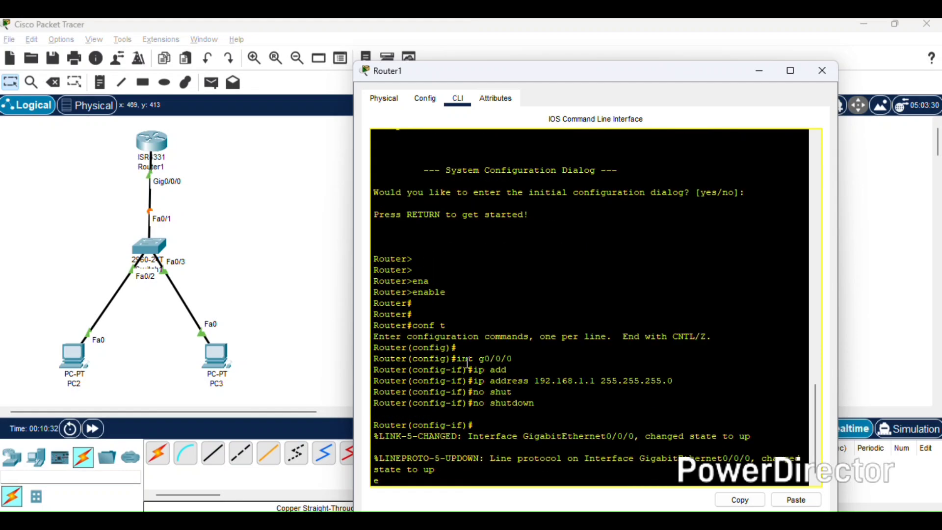
{"action": "type", "text": "xit"}
{"action": "key", "text": "Return"}
{"action": "key", "text": "Return"}
{"action": "key", "text": "Return"}
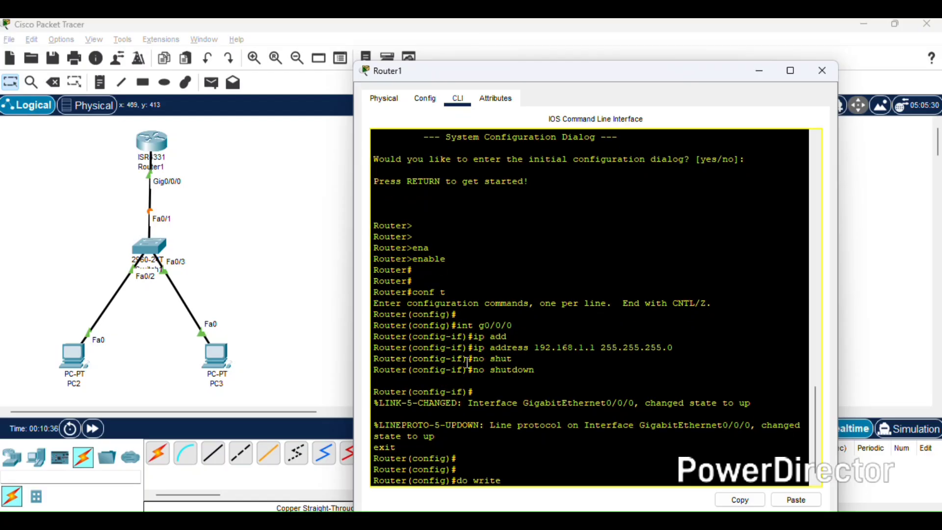
Step: Save the router's configuration with do write and close the Router1 window
{"action": "type", "text": "do write"}
{"action": "key", "text": "Return"}
{"action": "key", "text": "Return"}
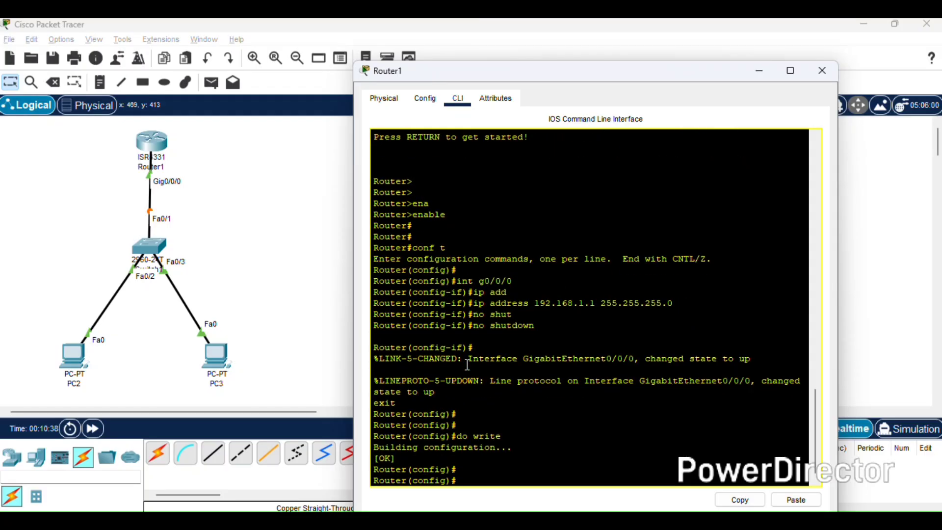
{"action": "left_click", "coordinate": [822, 71]}
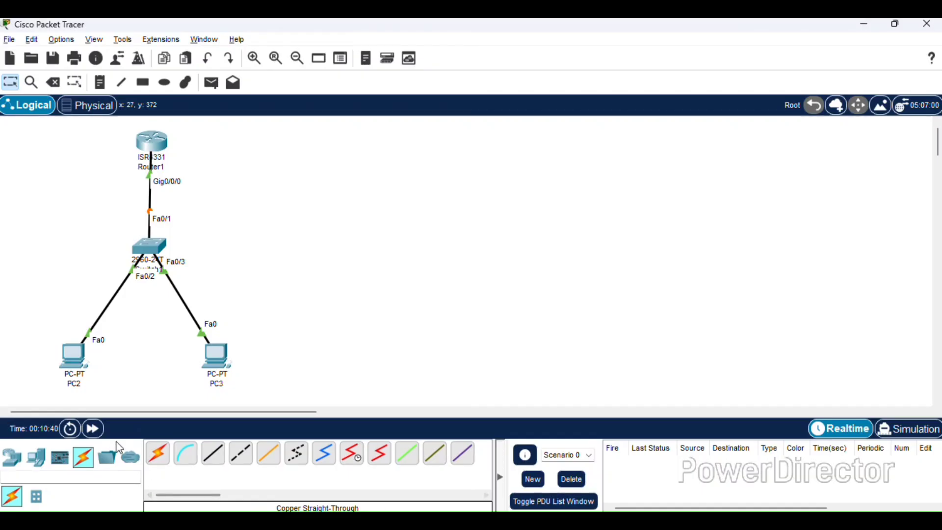
Step: Switch to Notepad, add the line "Now lets verify connection." and return to Packet Tracer
{"action": "key", "text": "alt+Tab"}
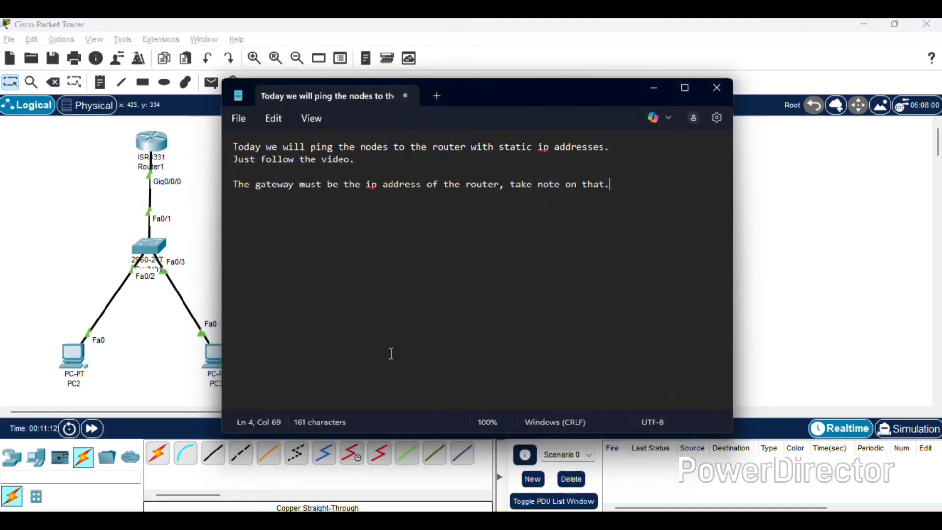
{"action": "key", "text": "Return"}
{"action": "type", "text": "Now lets veri"}
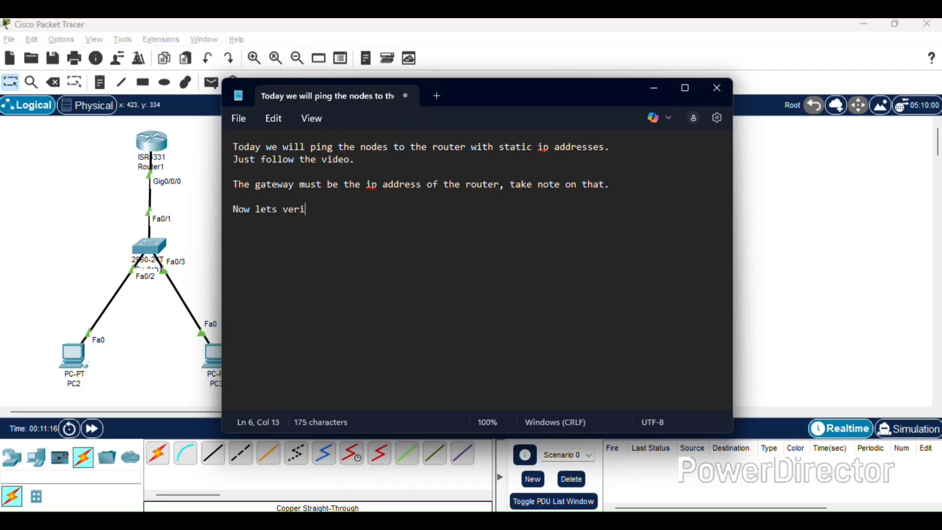
{"action": "type", "text": "fy"}
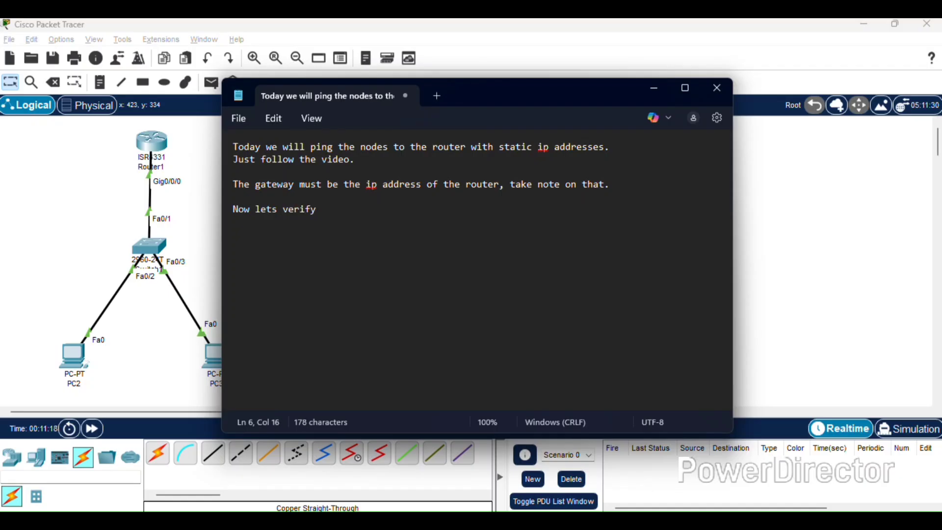
{"action": "type", "text": " conn"}
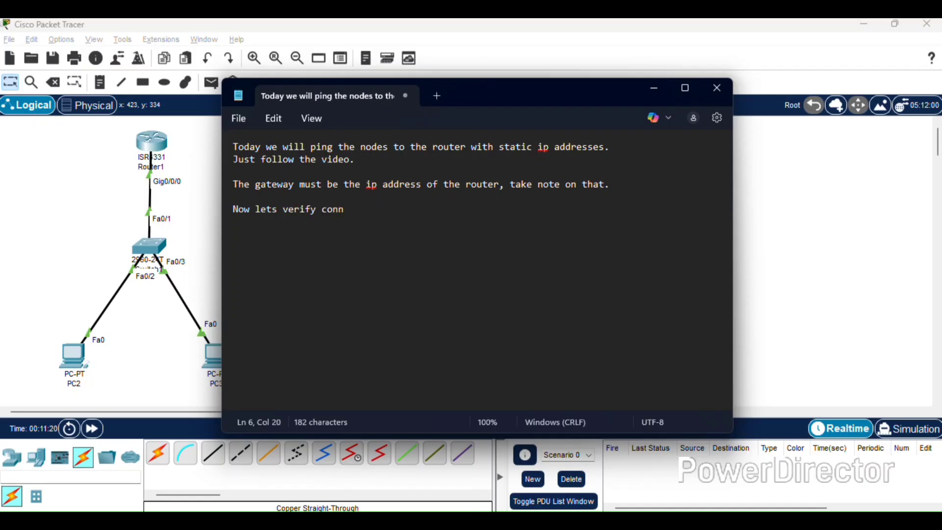
{"action": "type", "text": "ection."}
{"action": "left_click", "coordinate": [760, 219]}
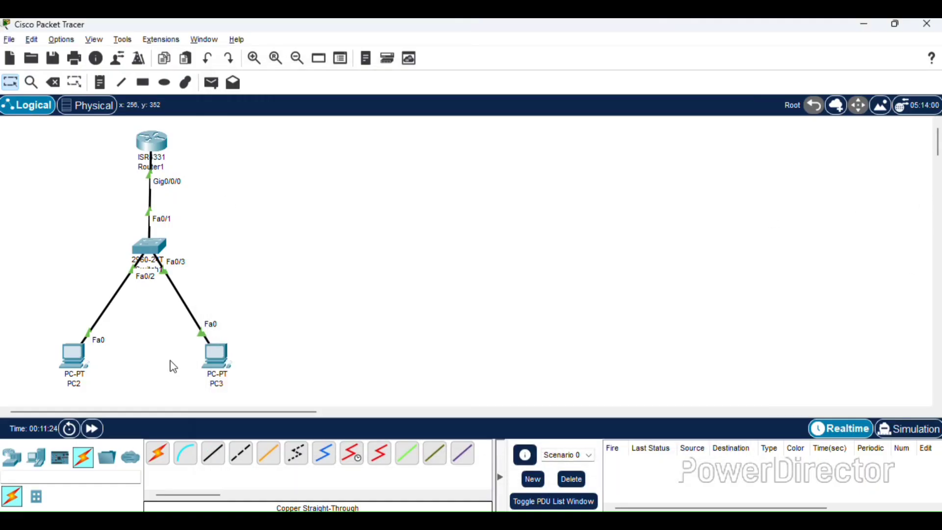
Step: Open PC2's command prompt, enter ping 192.168.1.1, copy the command text and run it
{"action": "left_click", "coordinate": [73, 358]}
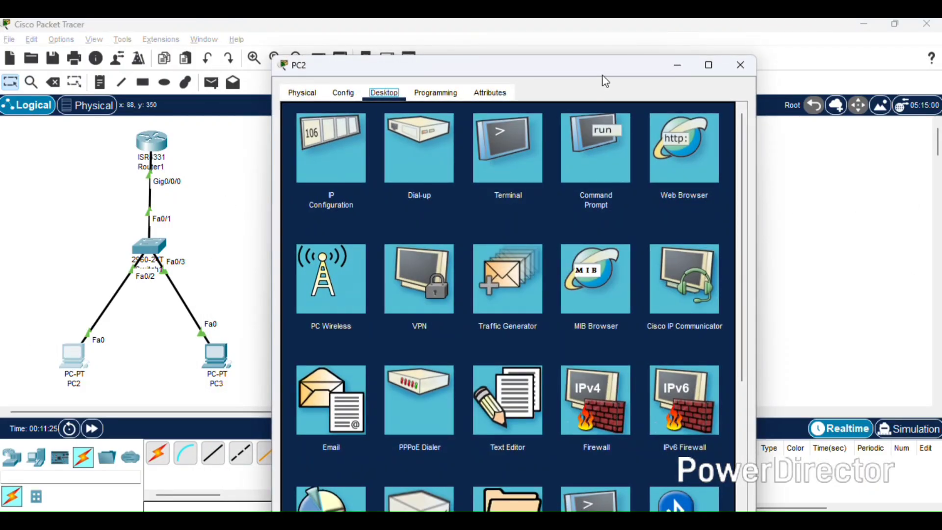
{"action": "left_click_drag", "start_coordinate": [605, 81], "coordinate": [756, 82]}
{"action": "left_click", "coordinate": [733, 162]}
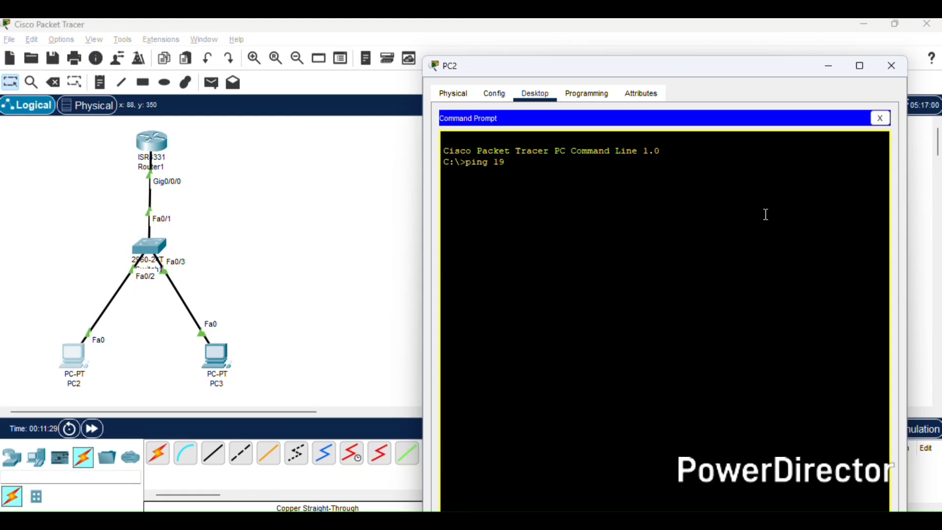
{"action": "type", "text": "1.1"}
{"action": "left_click_drag", "start_coordinate": [553, 162], "coordinate": [459, 167]}
{"action": "right_click", "coordinate": [466, 162]}
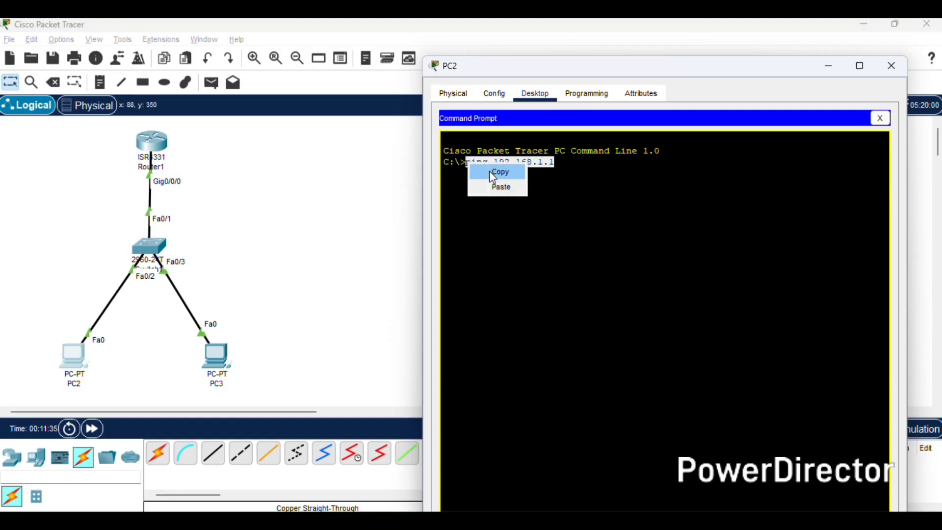
{"action": "left_click", "coordinate": [490, 171]}
{"action": "key", "text": "Return"}
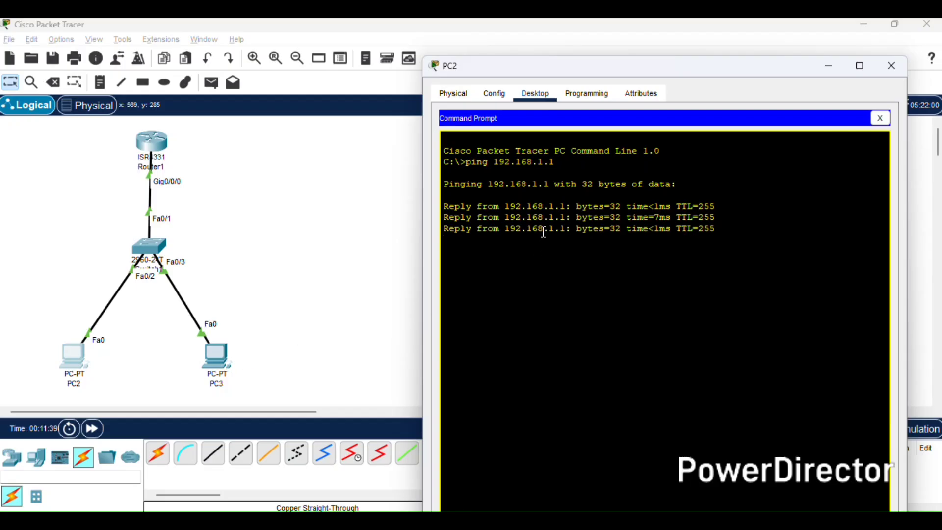
Step: Open PC3's command prompt, paste the copied ping 192.168.1.1 command and run it
{"action": "left_click", "coordinate": [216, 358]}
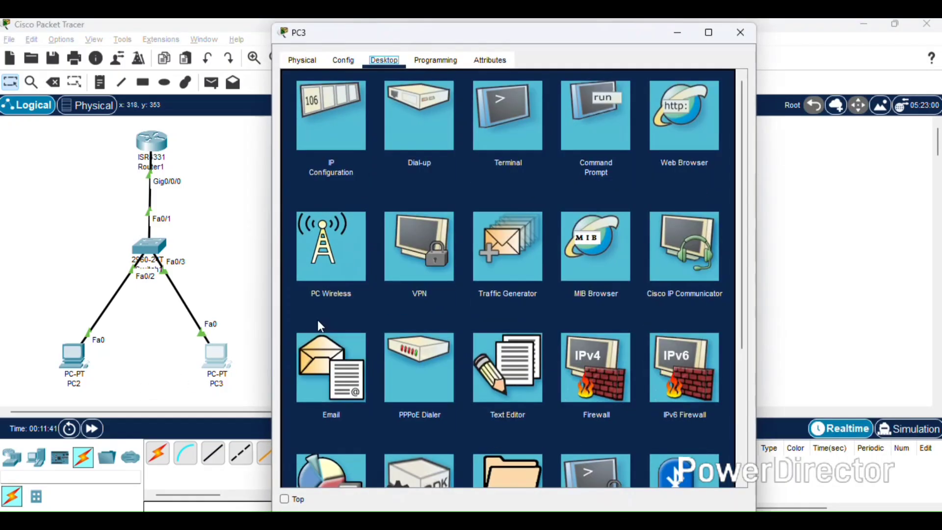
{"action": "left_click", "coordinate": [351, 135]}
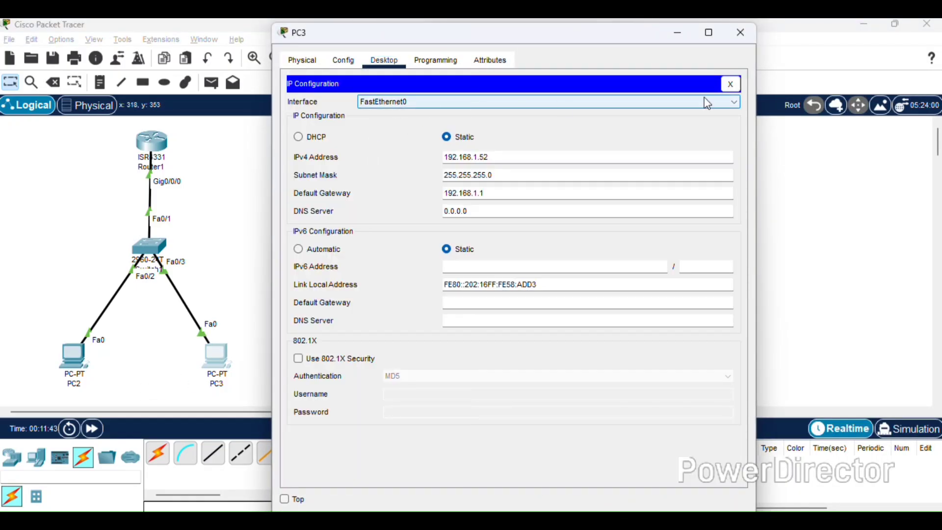
{"action": "left_click", "coordinate": [731, 83]}
{"action": "left_click", "coordinate": [595, 100]}
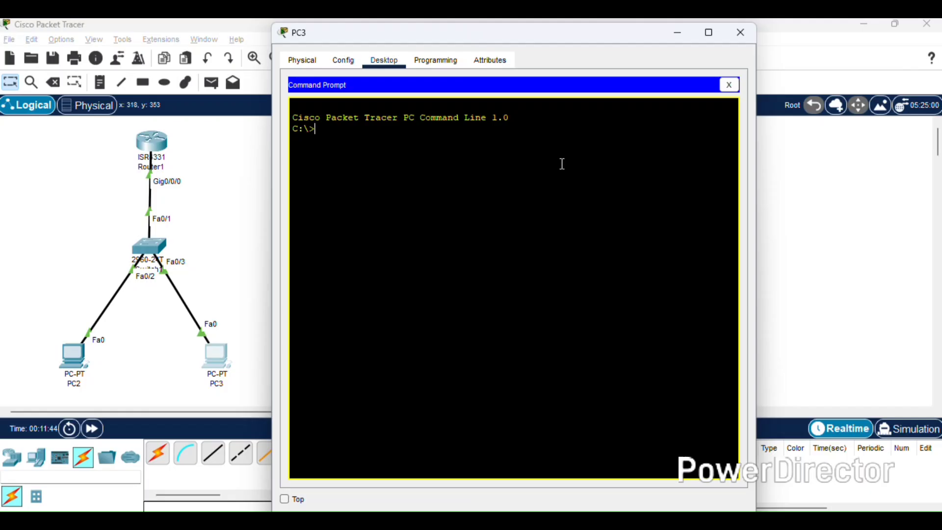
{"action": "right_click", "coordinate": [436, 138]}
{"action": "left_click", "coordinate": [460, 161]}
{"action": "key", "text": "Return"}
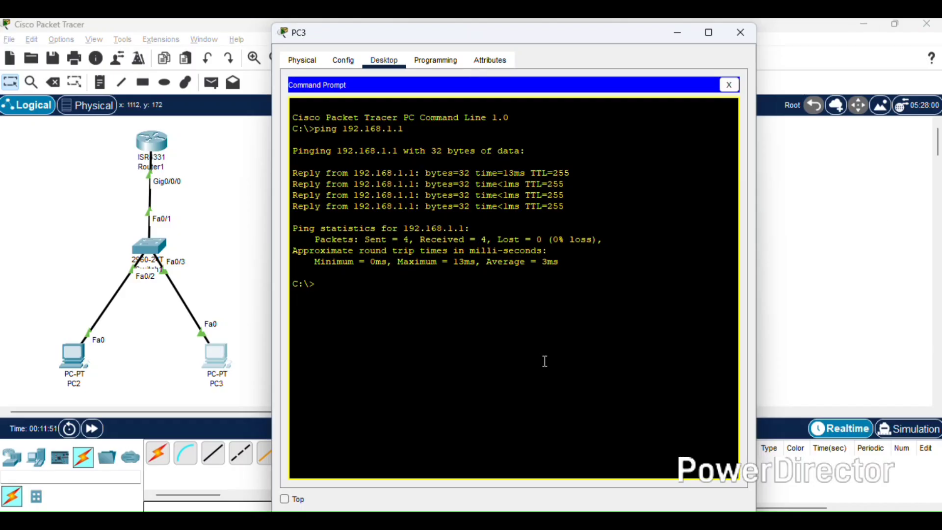
Step: Ping PC2 at 192.168.1.51 from PC3, and close the PC3 and PC2 windows
{"action": "type", "text": "ping 192.168.1.51"}
{"action": "key", "text": "Return"}
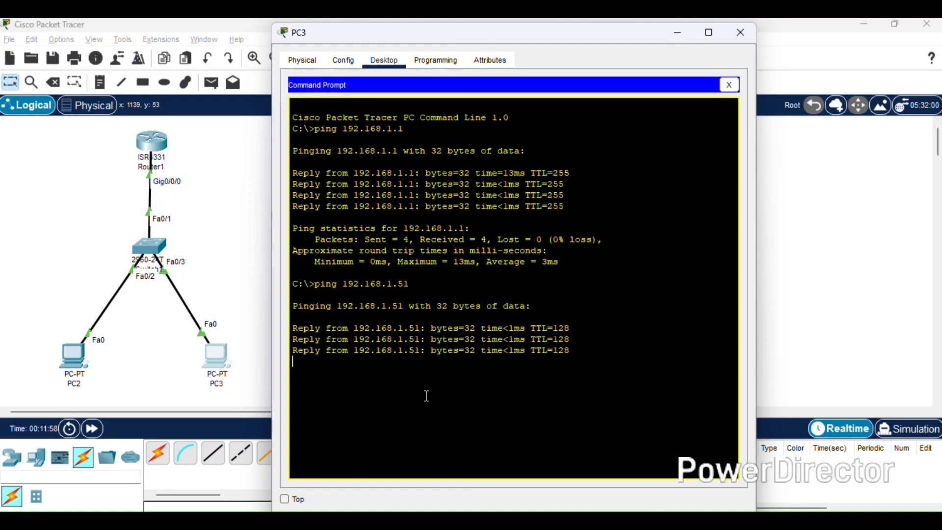
{"action": "left_click", "coordinate": [730, 86]}
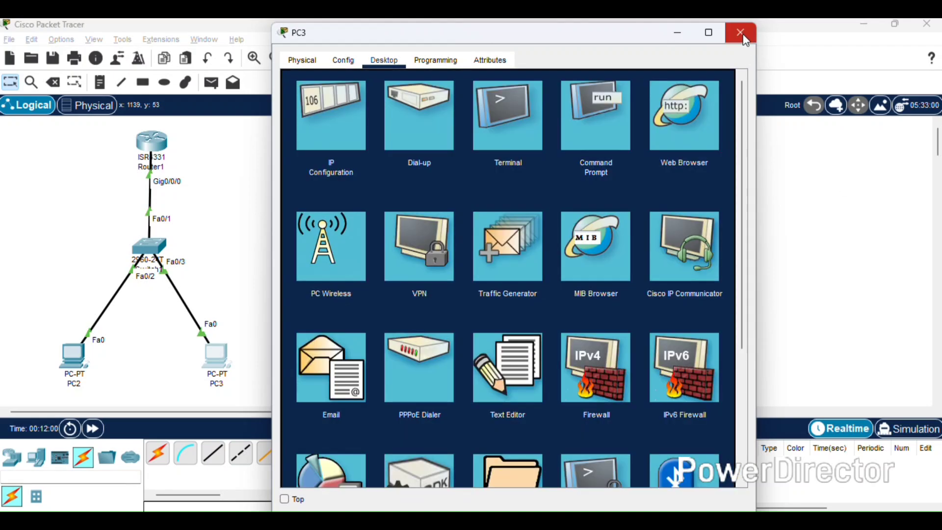
{"action": "left_click", "coordinate": [741, 34]}
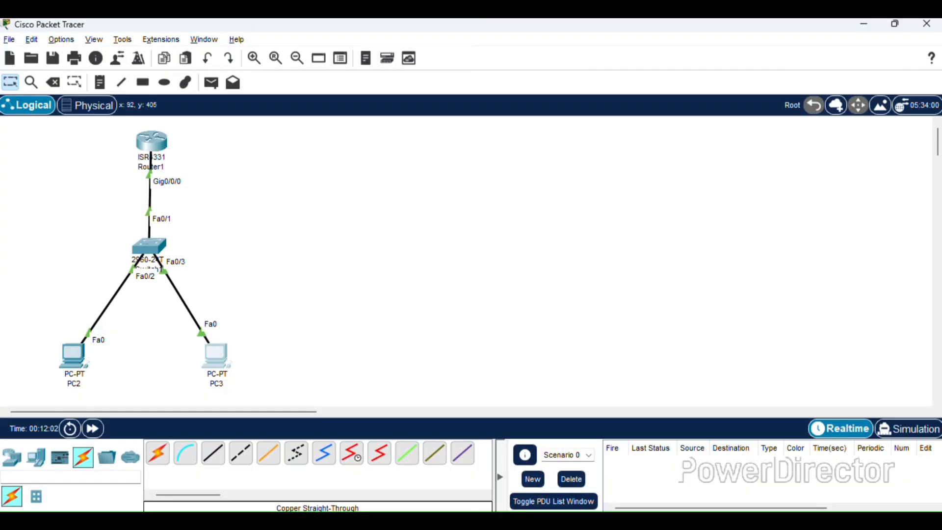
{"action": "left_click", "coordinate": [187, 472]}
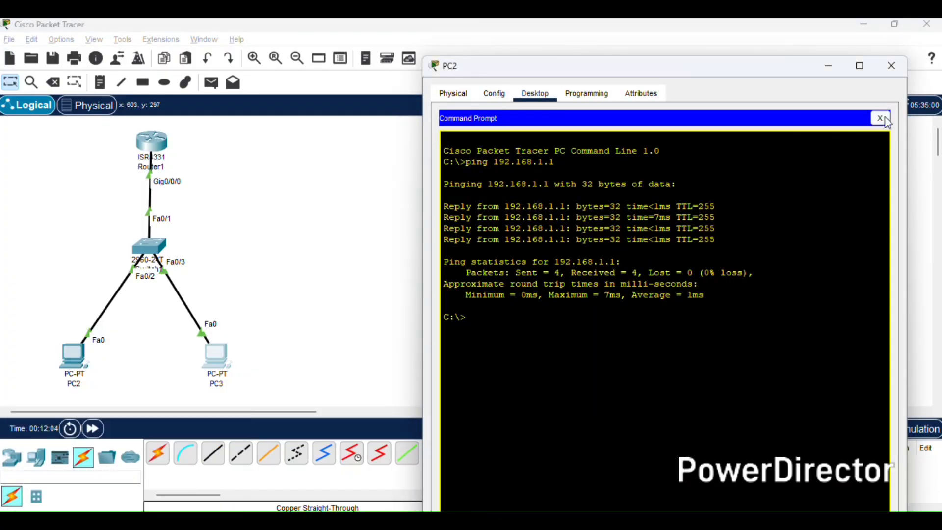
{"action": "left_click", "coordinate": [892, 66]}
Step: Switch to Notepad and add the line "Verification successful." below the existing notes, separated by a blank line
{"action": "key", "text": "alt+Tab"}
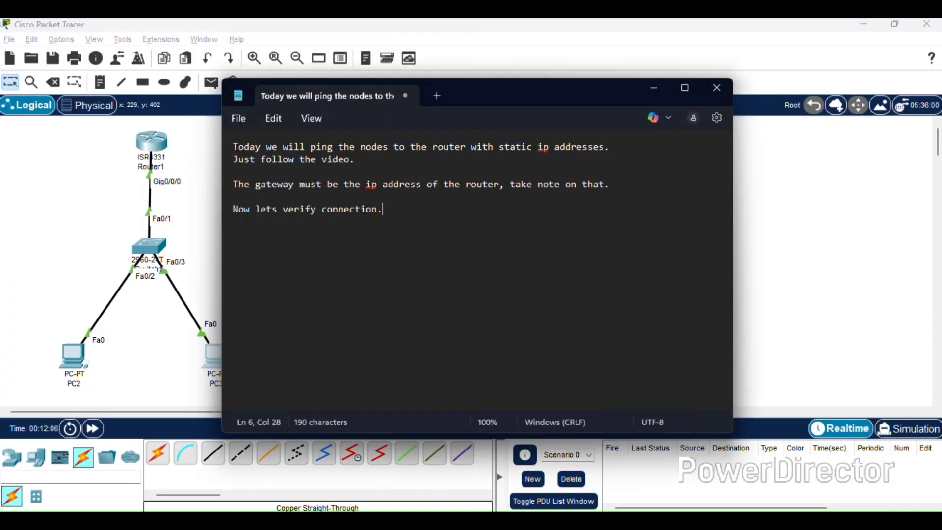
{"action": "key", "text": "Return"}
{"action": "key", "text": "Return"}
{"action": "type", "text": "Verificatio"}
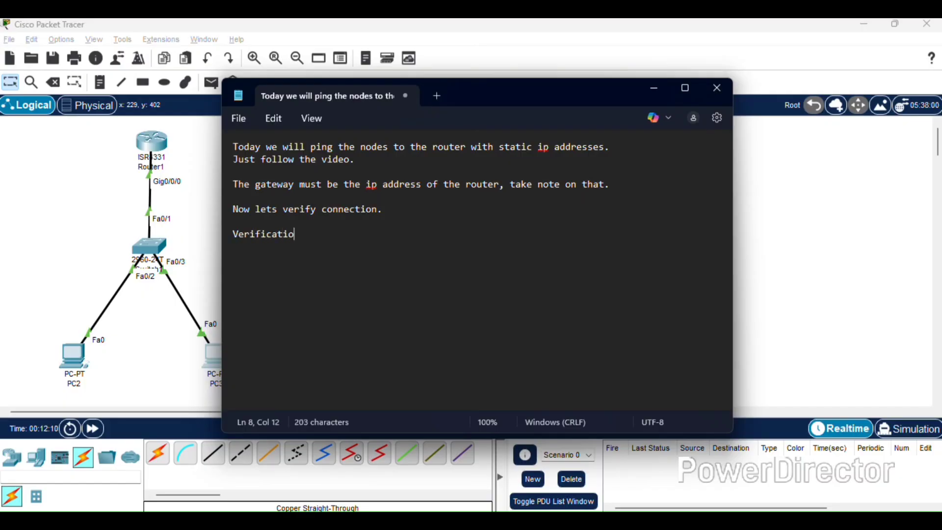
{"action": "type", "text": "n successful"}
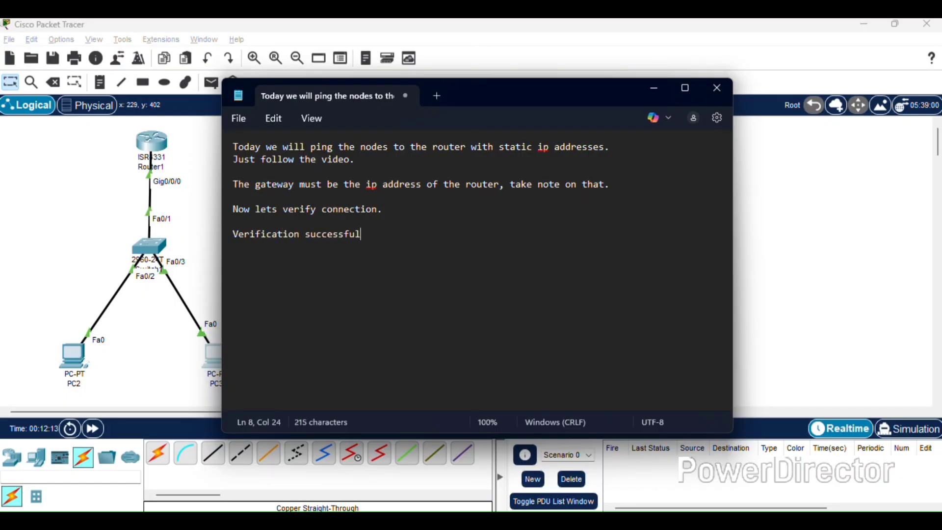
Step: Leave three blank lines and add the closing line "Thank you for watching. Please subscribe and stay tune for more updates."
{"action": "key", "text": "Return"}
{"action": "key", "text": "Return"}
{"action": "key", "text": "Return"}
{"action": "type", "text": "Thank you for"}
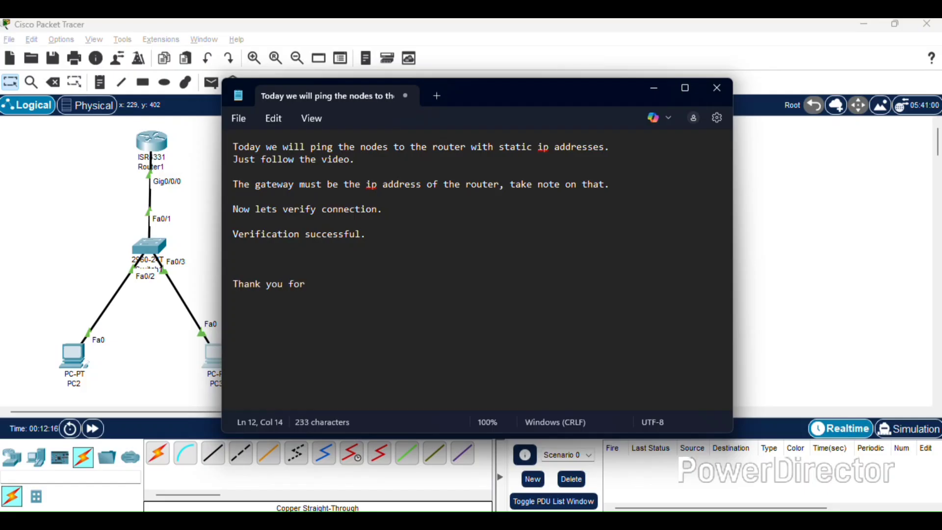
{"action": "type", "text": " watching."}
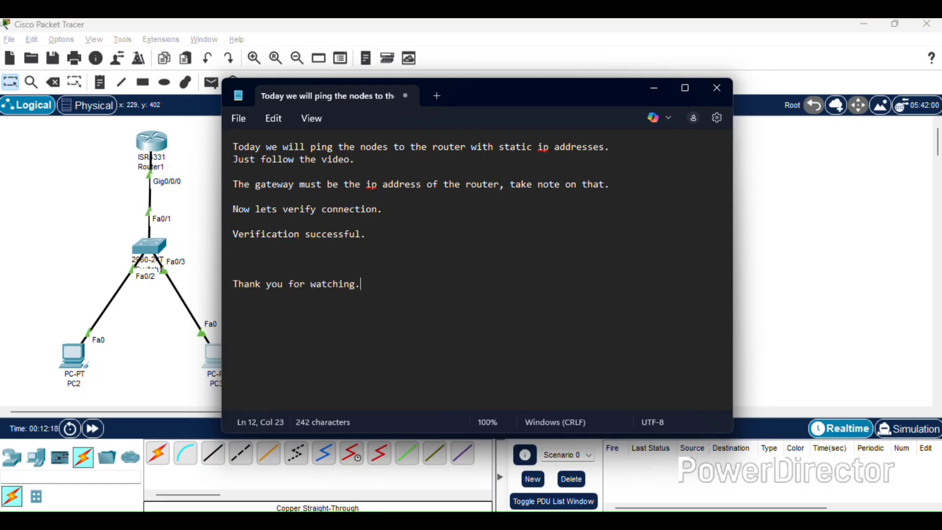
{"action": "type", "text": " Please subsc"}
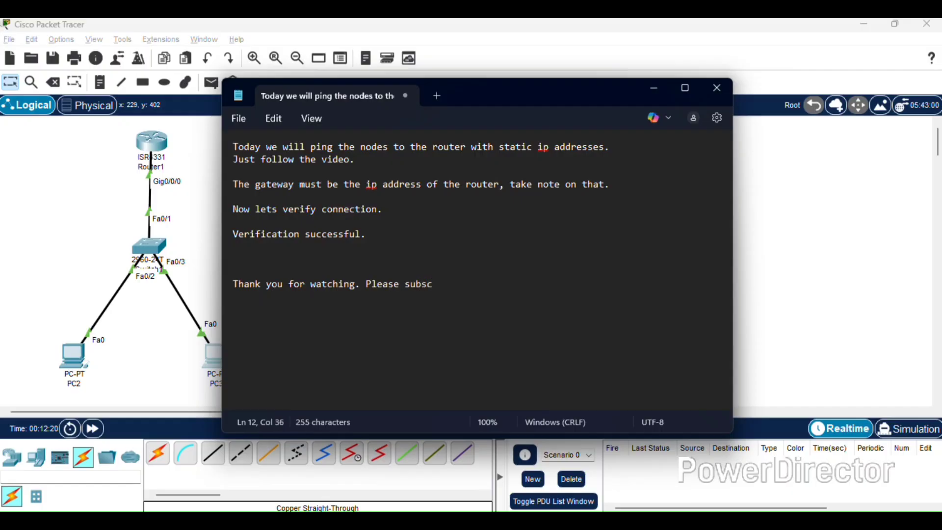
{"action": "type", "text": "ruibe an"}
{"action": "type", "text": "tune for more "}
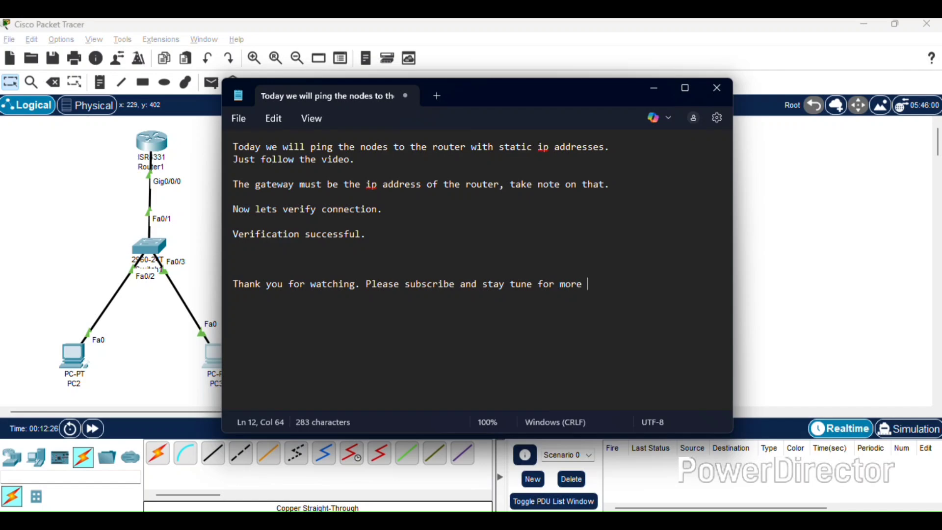
{"action": "type", "text": "updates"}
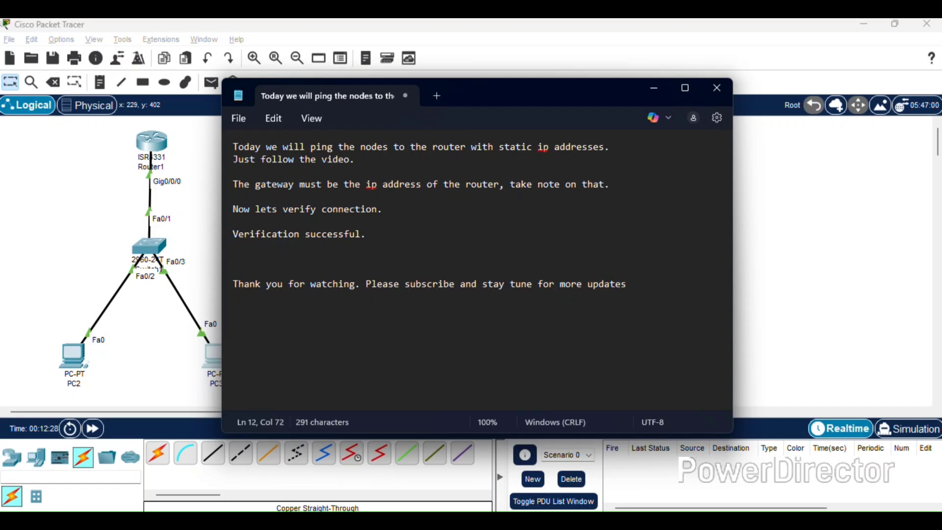
{"action": "type", "text": "."}
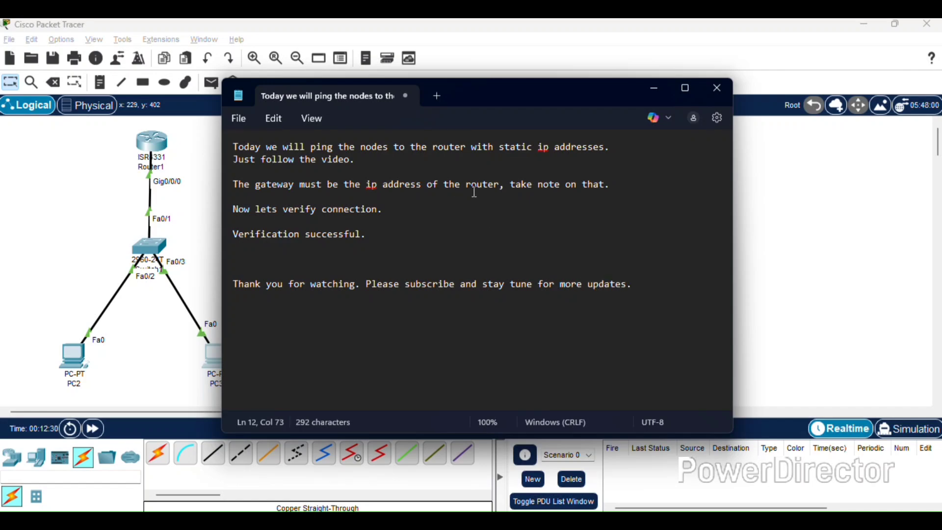